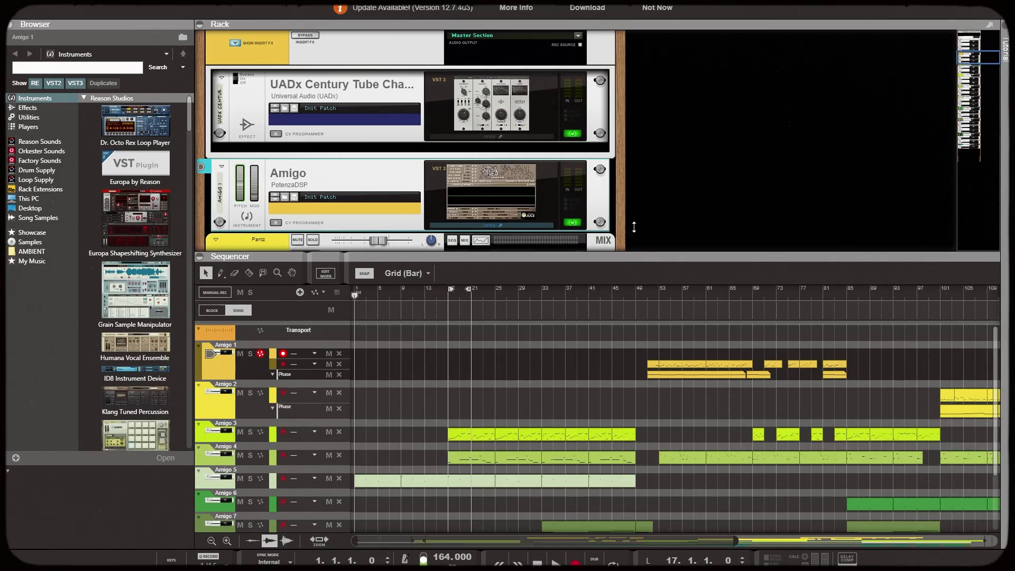
Step: Show all tracks and the full song length in the sequencer, and select the Amigo 1 clip at bar 133
left_click_drag(634, 227, 634, 152)
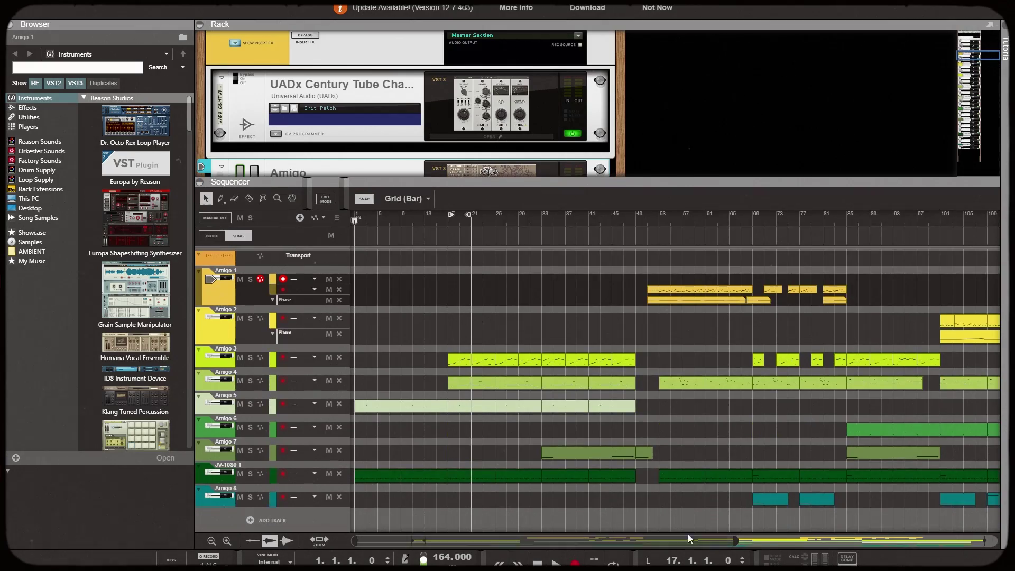
scroll(510, 288, "down", 2)
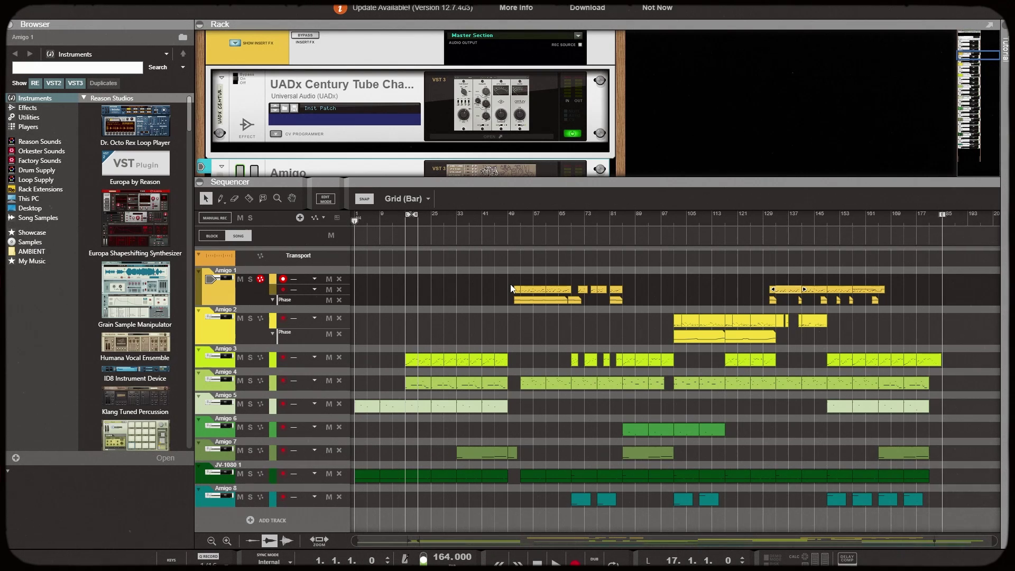
left_click(788, 290)
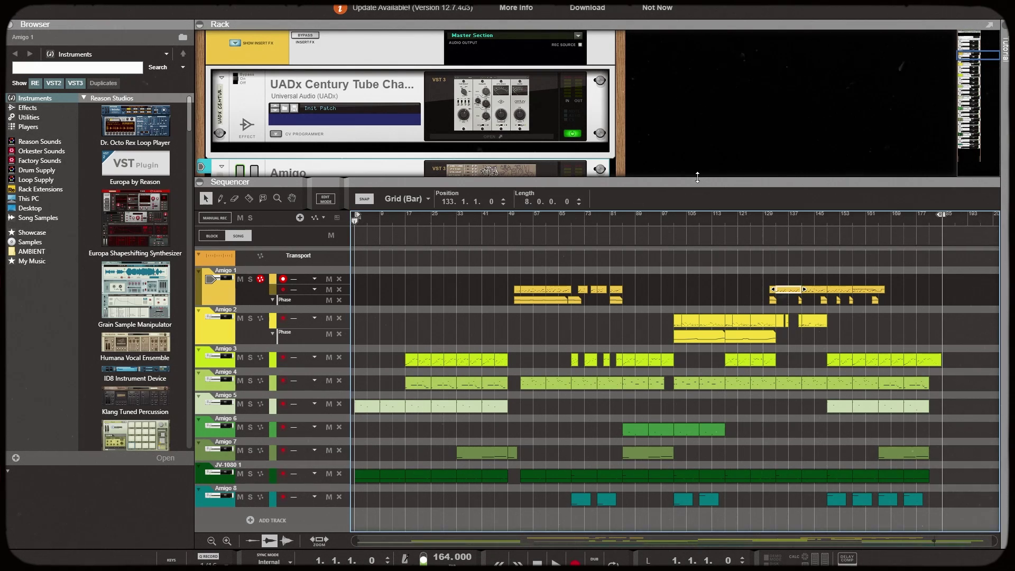
Step: Enlarge the rack area and inspect the Amigo 3 sampler's sliced Soul Pride sample and settings
left_click_drag(679, 178, 683, 262)
scroll(489, 157, "down", 10)
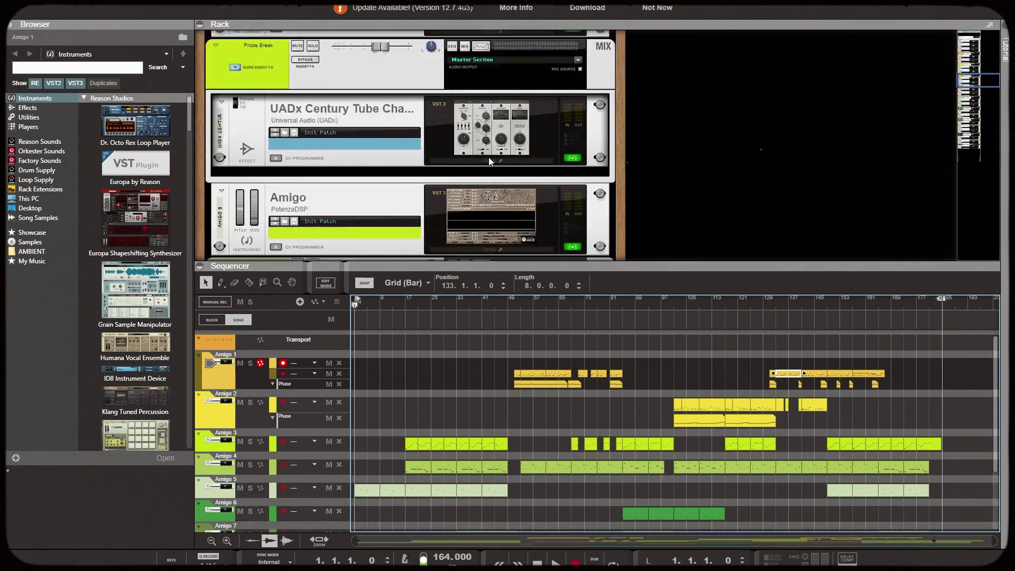
left_click(514, 251)
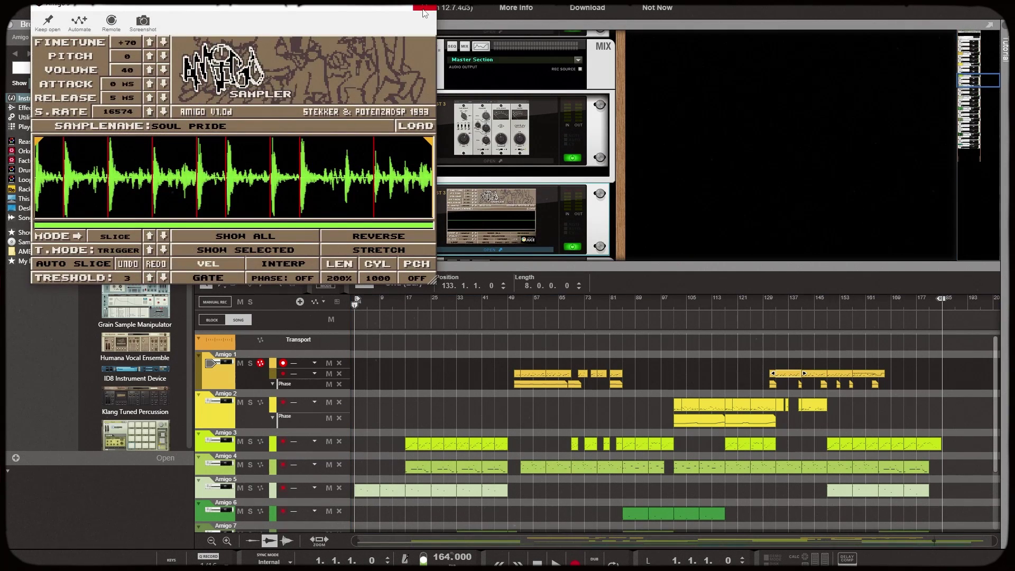
left_click(425, 10)
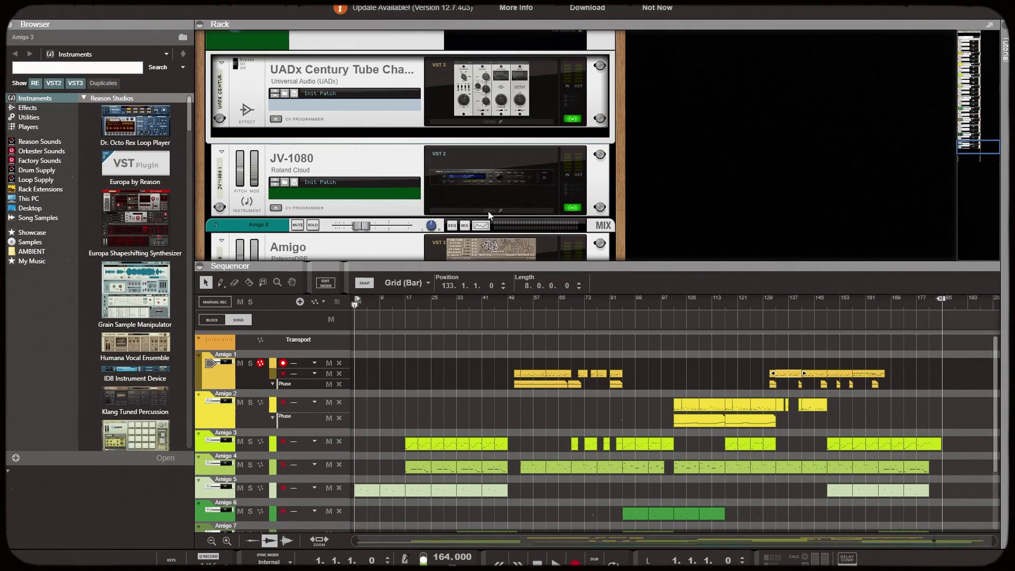
Step: Inspect the JV-1080's current patch and the settings of the UADx Century Tube channel strip above it in the rack
left_click(488, 211)
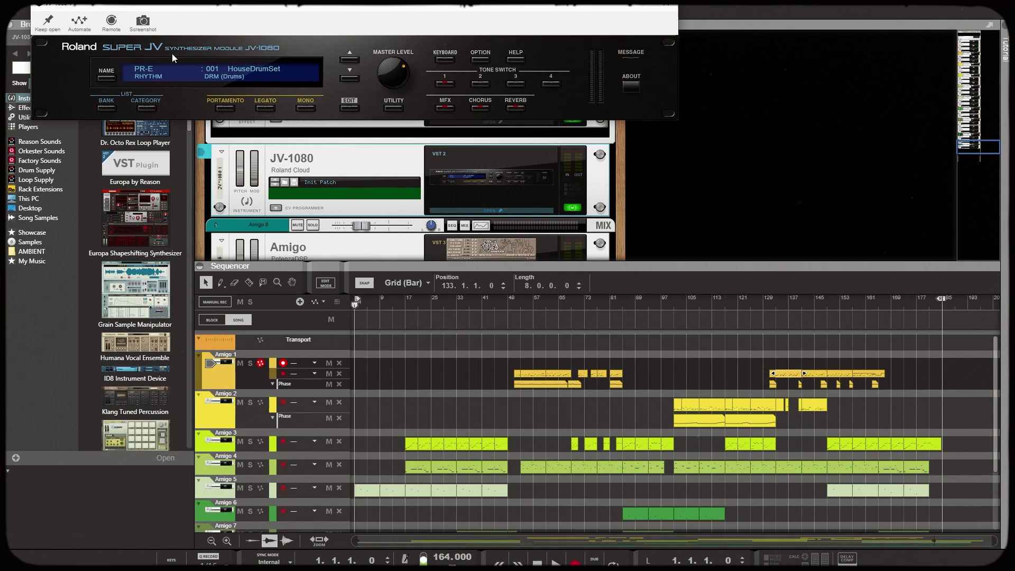
left_click(666, 4)
scroll(297, 499, "down", 3)
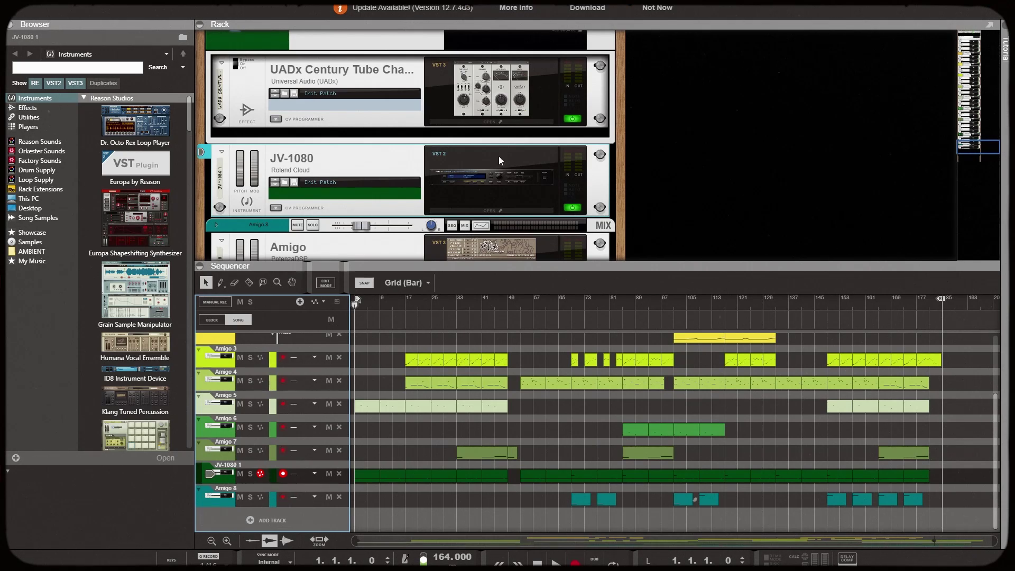
left_click(494, 124)
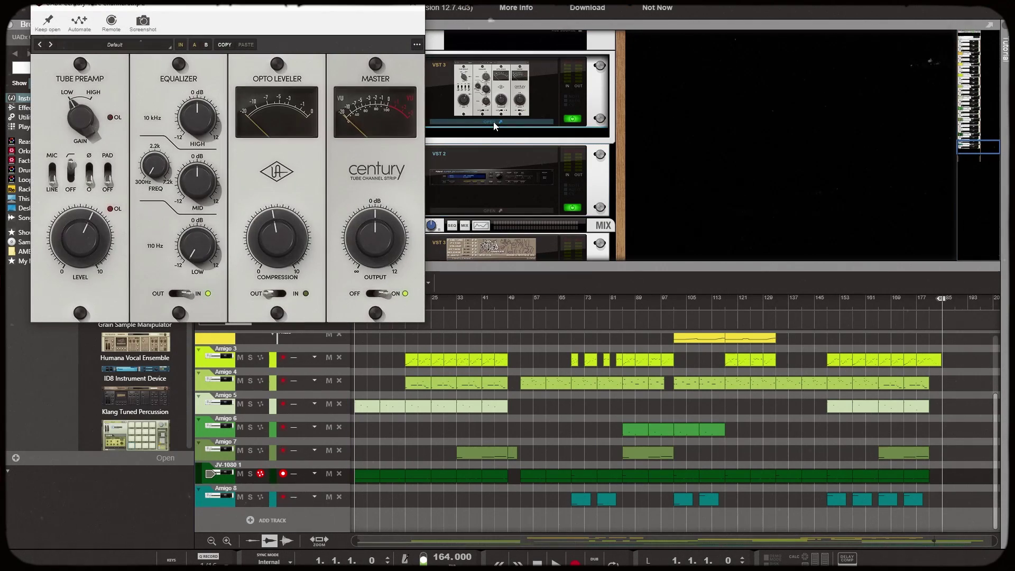
left_click_drag(229, 9, 353, 60)
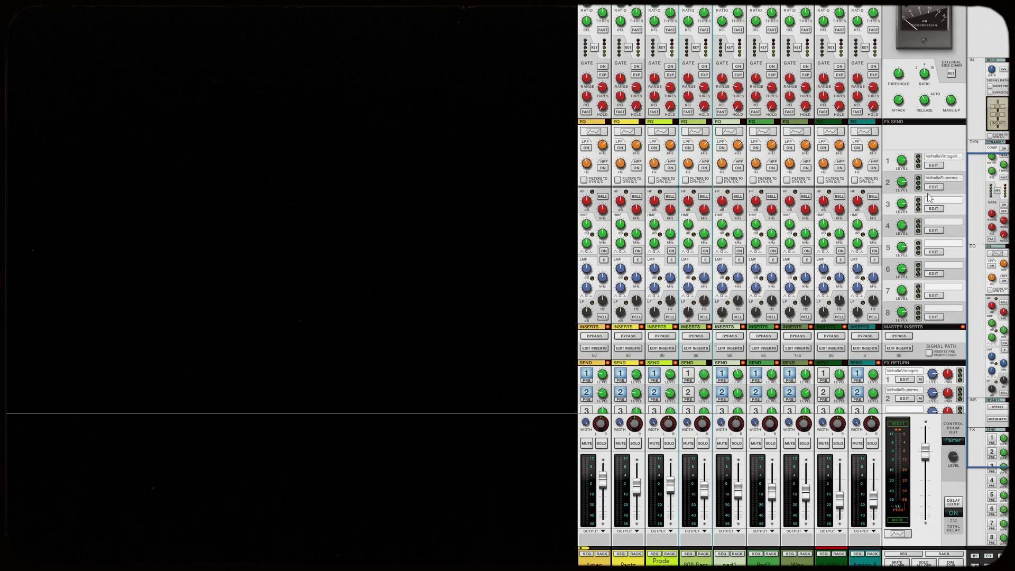
Step: Go from the mixer's FX send 1 to its device in the rack and inspect the ValhallaVintageVerb reverb settings
left_click(934, 166)
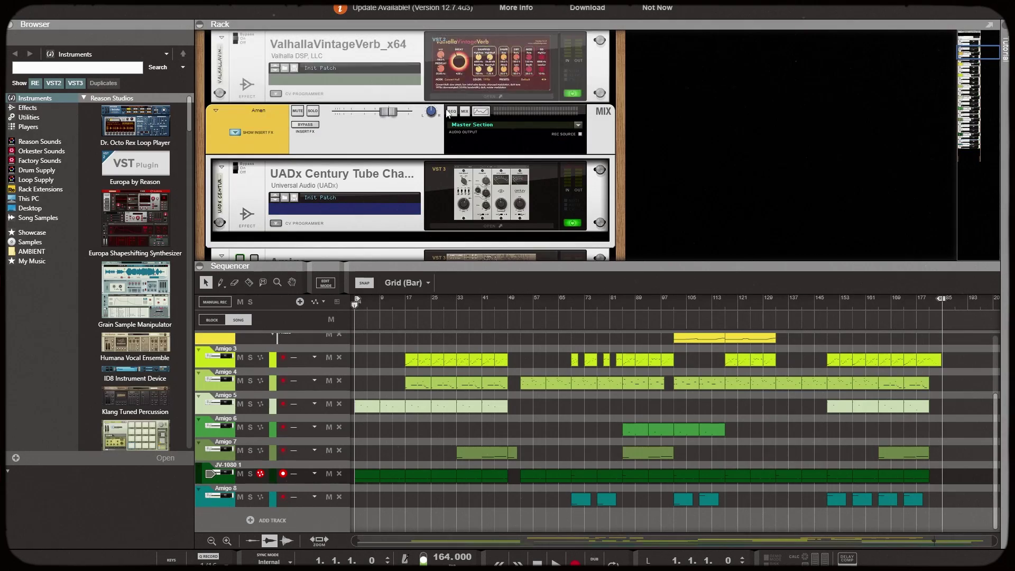
left_click(501, 129)
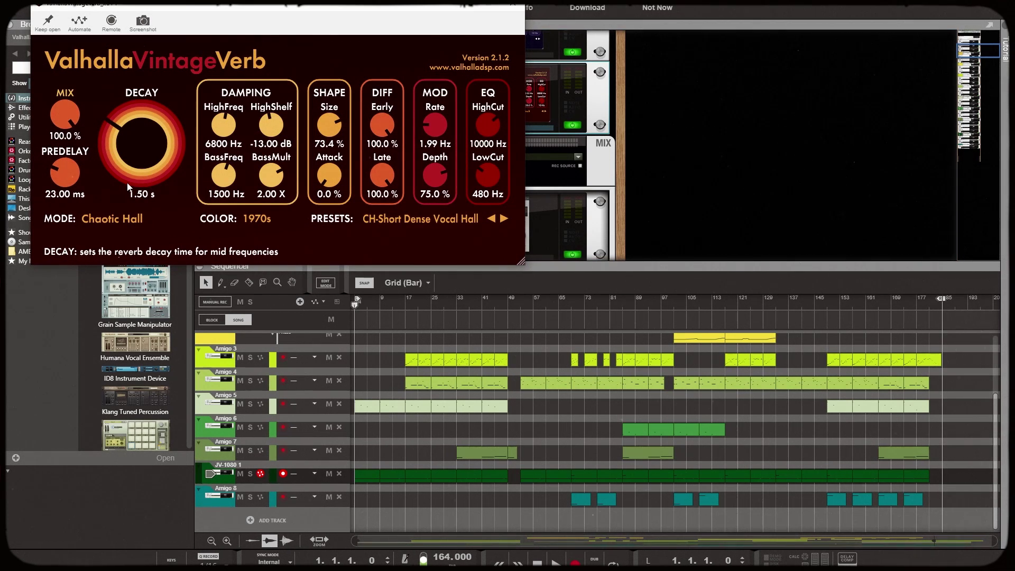
left_click(512, 4)
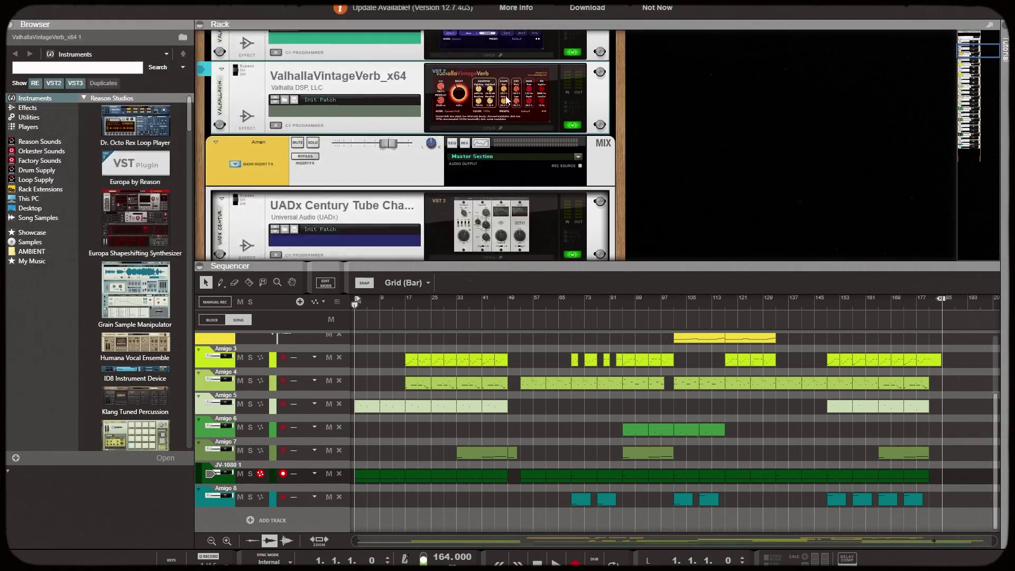
Step: Inspect the delay and modulation settings of the ValhallaSupermassive effect above the reverb in the rack
scroll(515, 139, "up", 1)
left_click(508, 154)
left_click(497, 150)
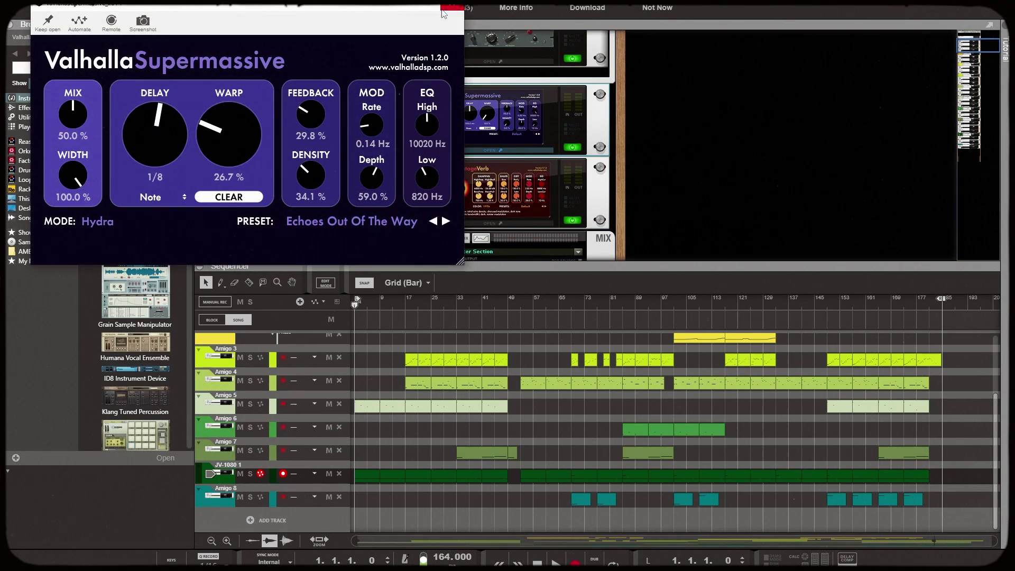
left_click(451, 8)
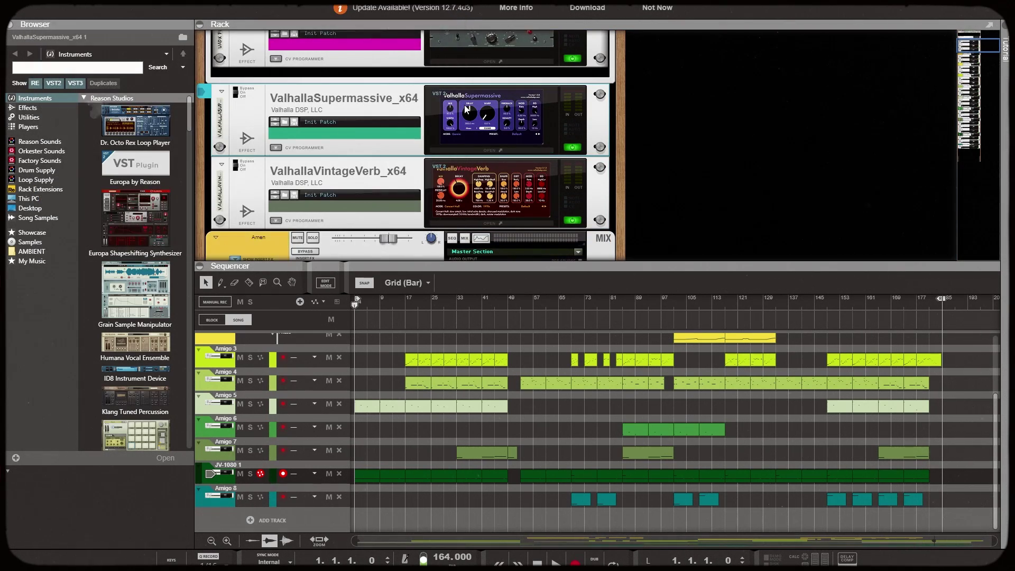
Step: Shrink the rack area and bring up the master section's inserts to inspect the UADx Pultec EQP-1A EQ
left_click_drag(670, 264, 670, 226)
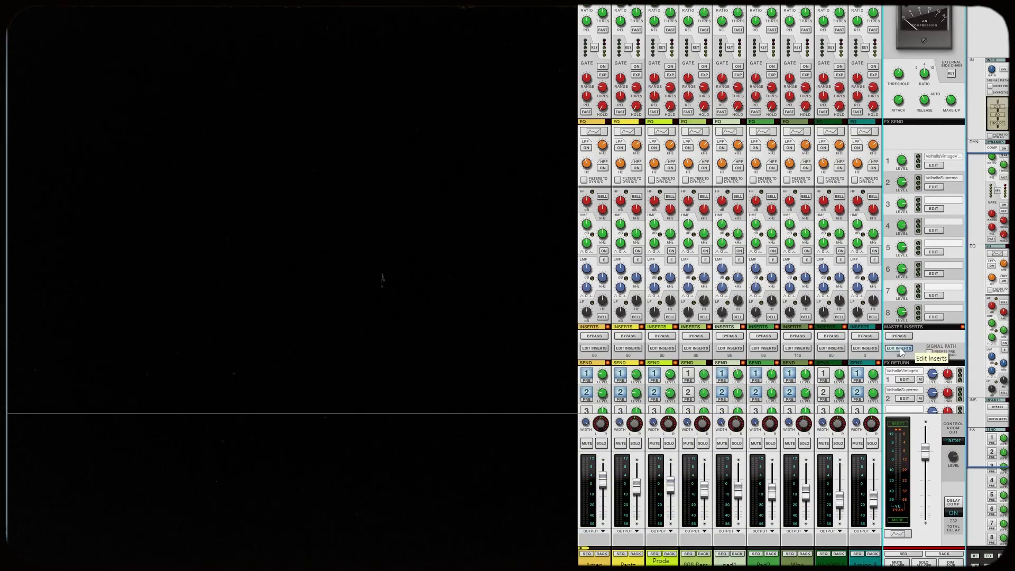
left_click(900, 349)
left_click(496, 175)
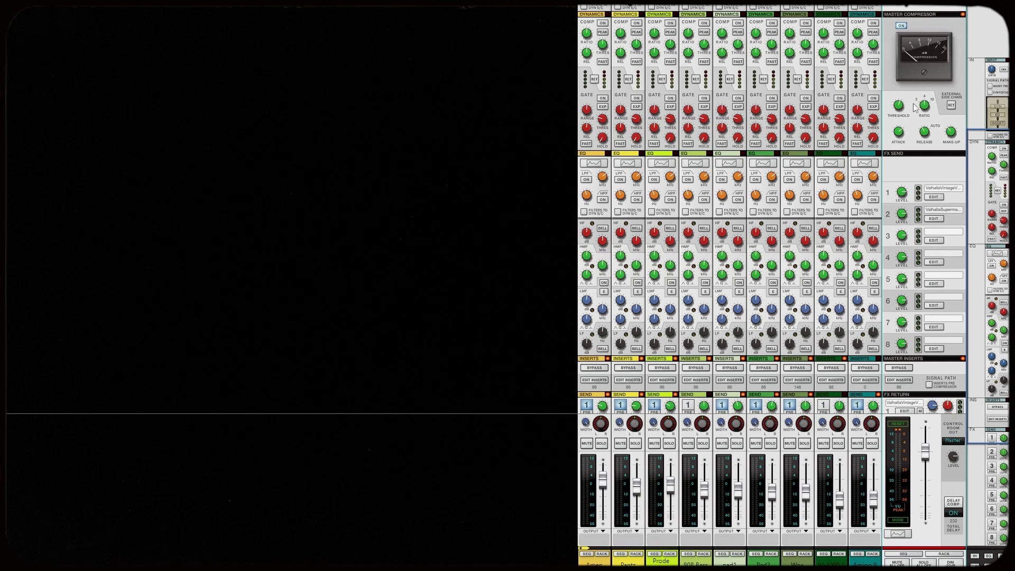
Step: Switch from the mixer to the main song window, enlarge the sequencer and play the song from bar 1
mouse_move(900, 115)
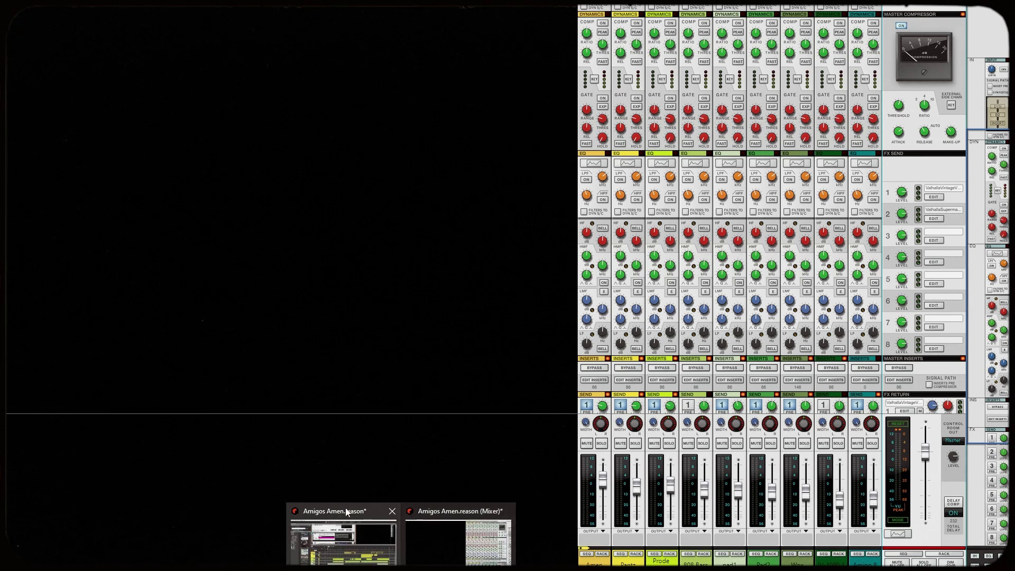
left_click(353, 516)
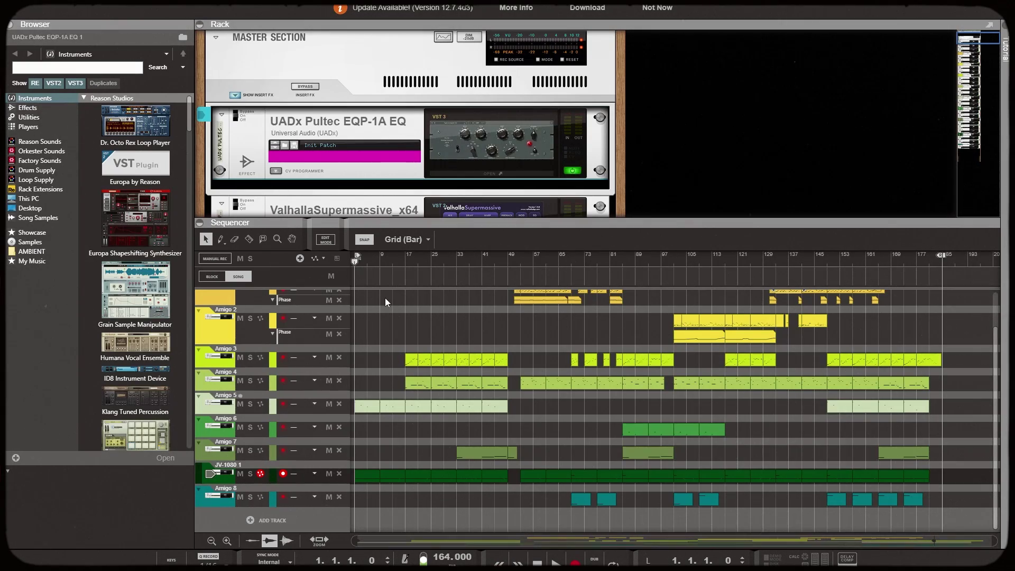
left_click_drag(557, 223, 567, 165)
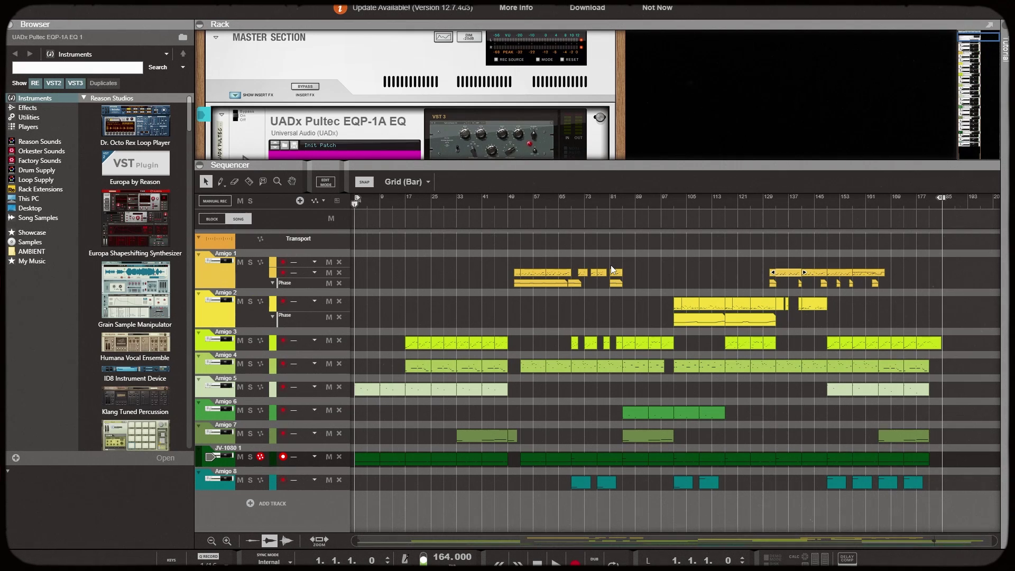
key("space")
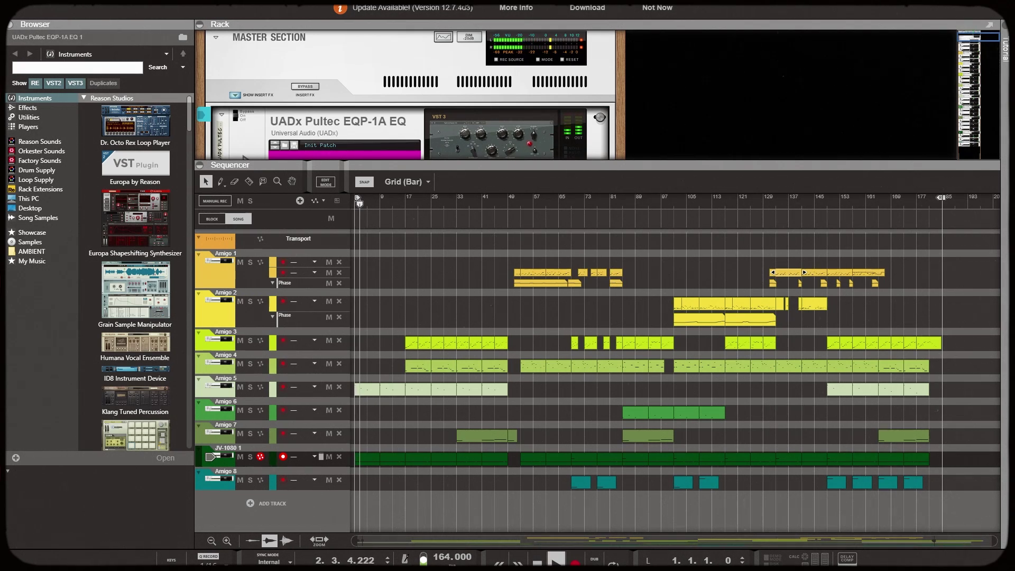
Step: Check the mixer's channel and master meters during playback, and return to the main song window
left_click(426, 538)
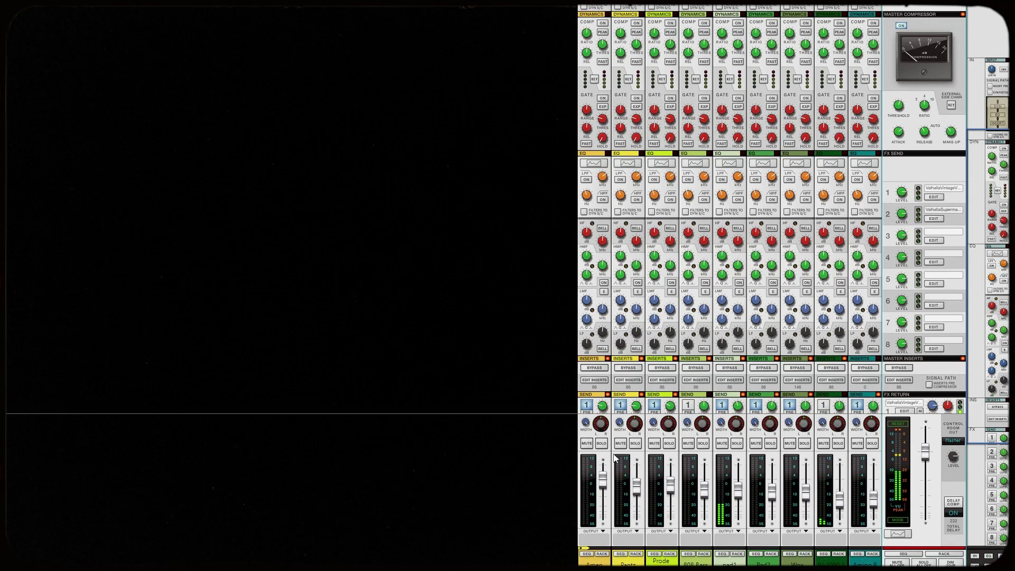
mouse_move(401, 569)
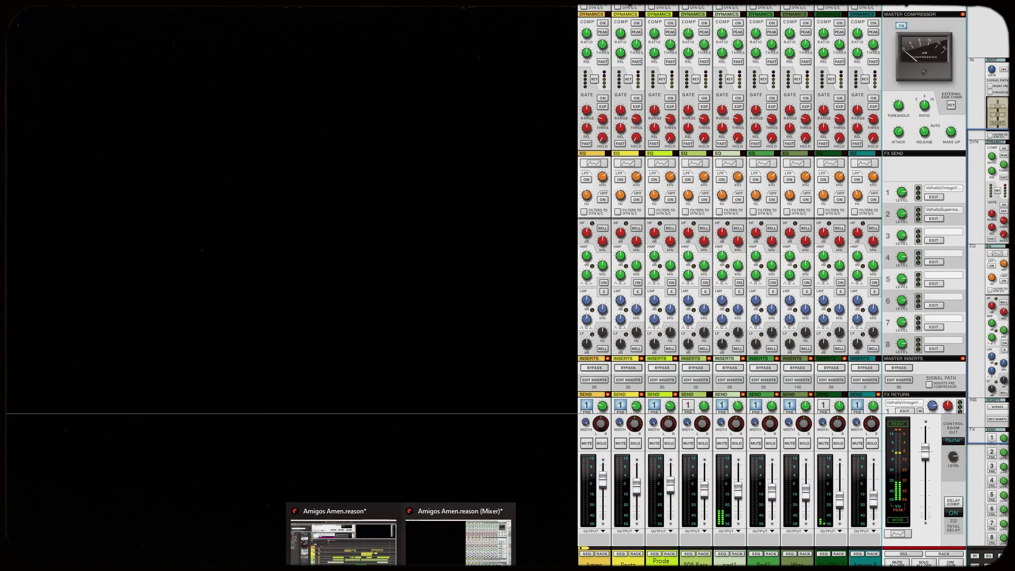
left_click(364, 512)
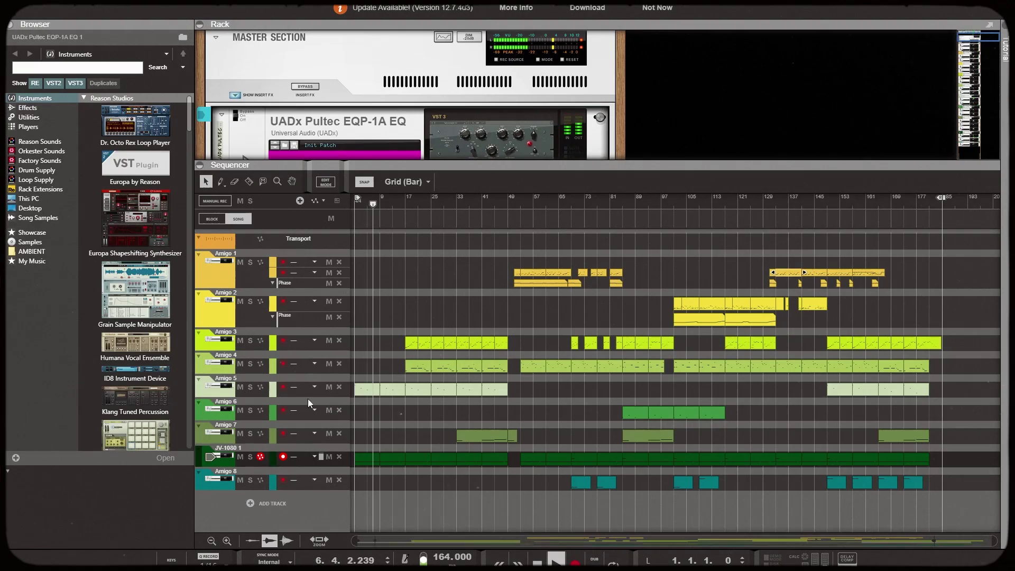
Step: Inspect the Pad 1 sample in the Amigo 5 sampler at an enlarged window size, and close the sampler
left_click(222, 394)
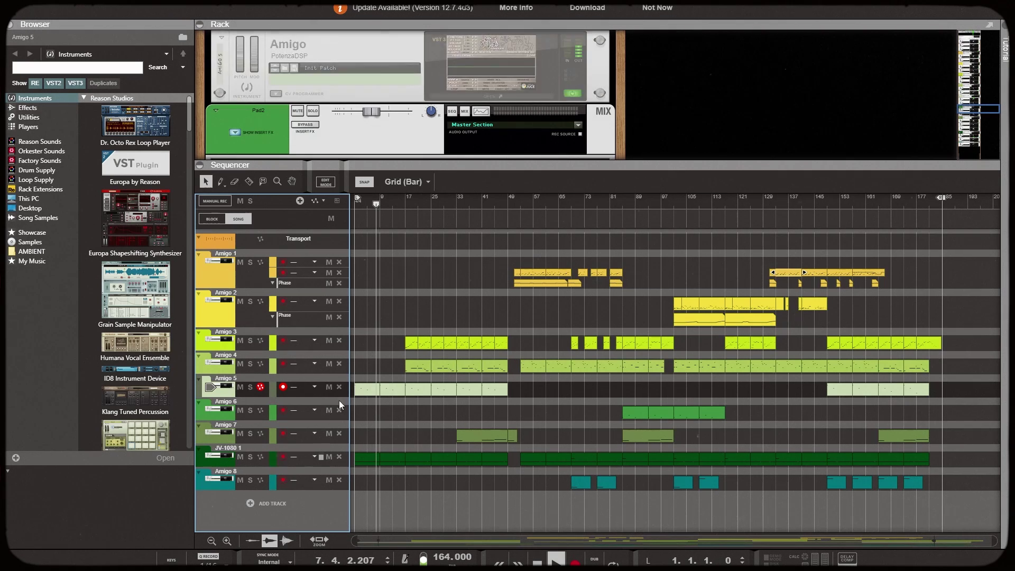
left_click(491, 95)
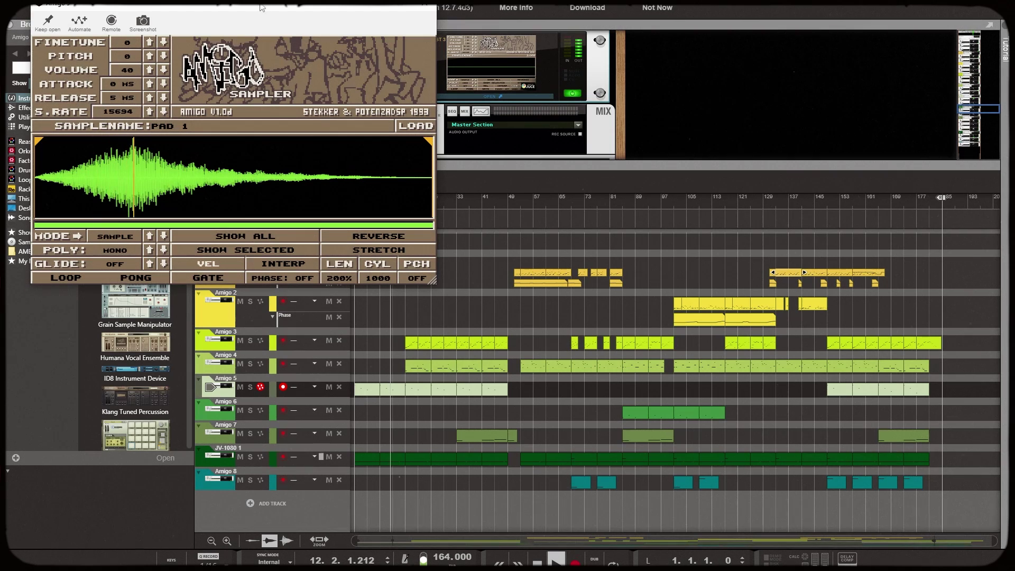
left_click_drag(432, 282, 540, 447)
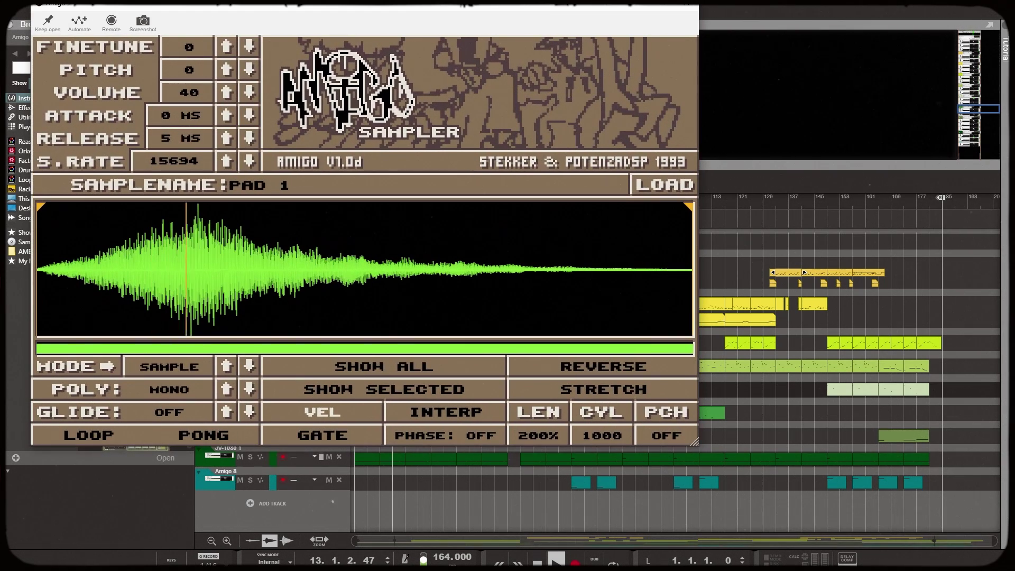
left_click(685, 7)
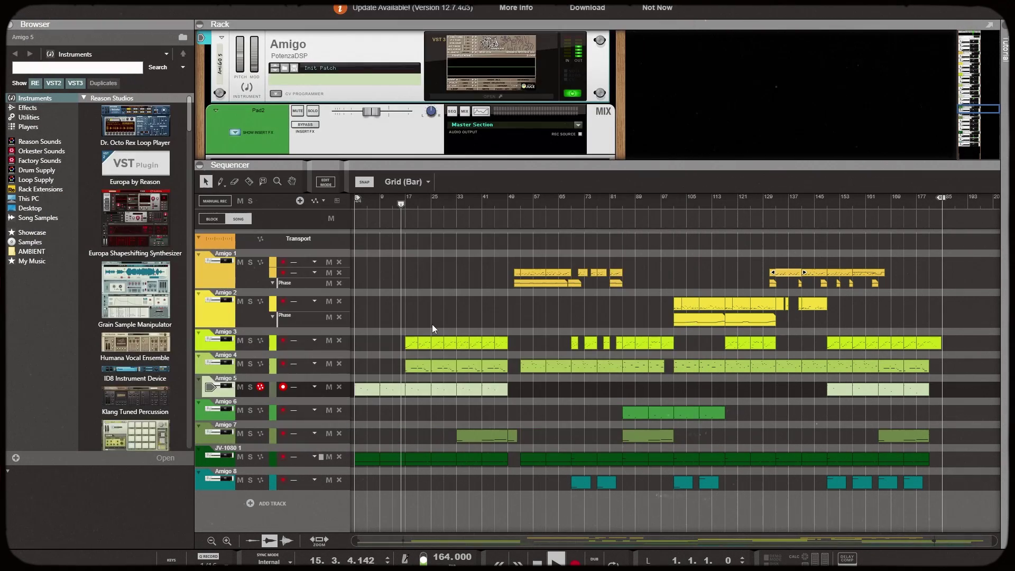
Step: Watch the Soul Pride slices play in an enlarged Amigo 3 sampler window, and close the sampler
left_click(217, 347)
left_click(490, 96)
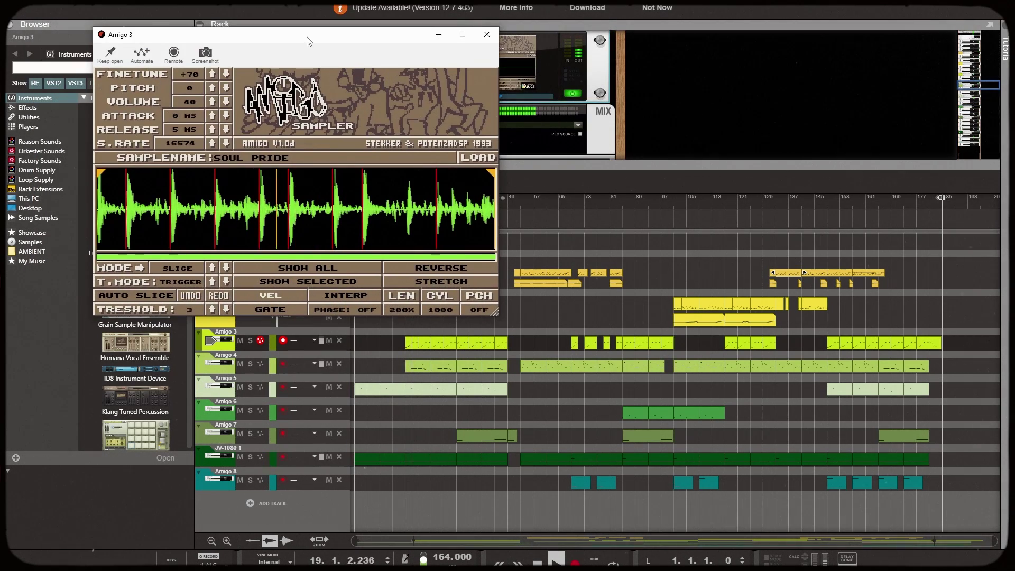
left_click_drag(496, 318, 763, 480)
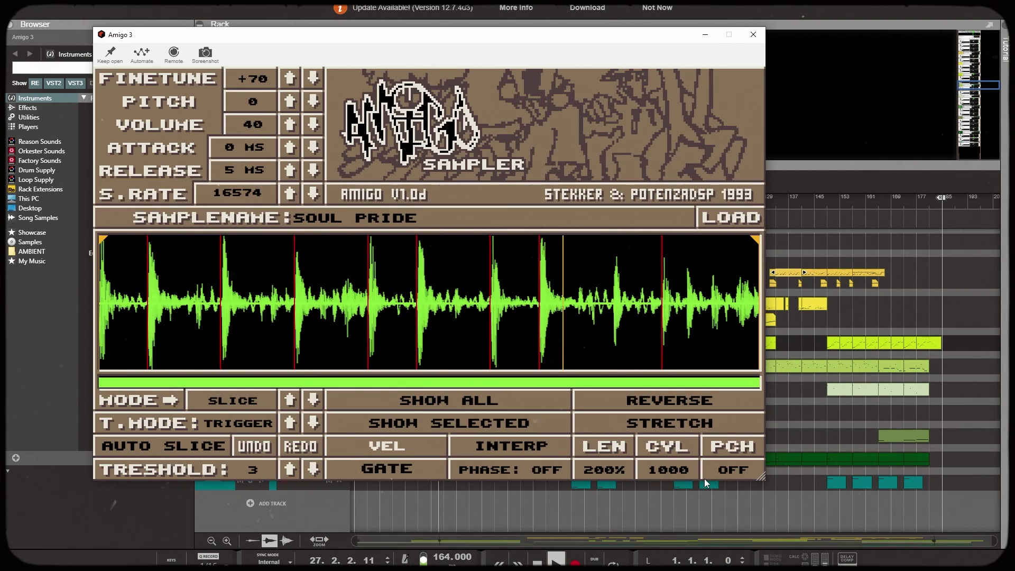
left_click(753, 35)
Step: Raise the blue level in the Amigo 4 sampler's Palette Editor to tint its interface purple, and close the sampler
left_click(219, 368)
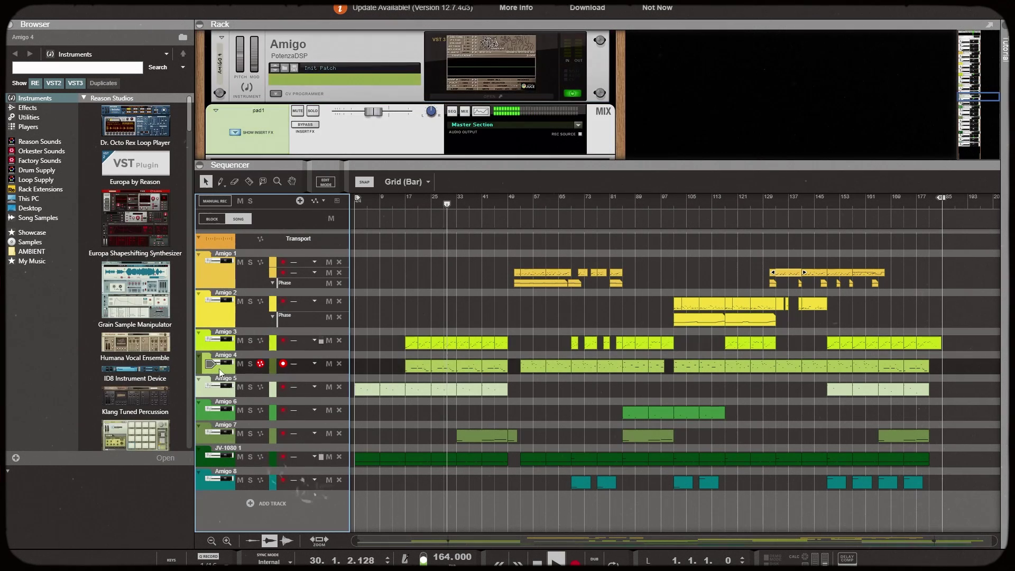
left_click(485, 91)
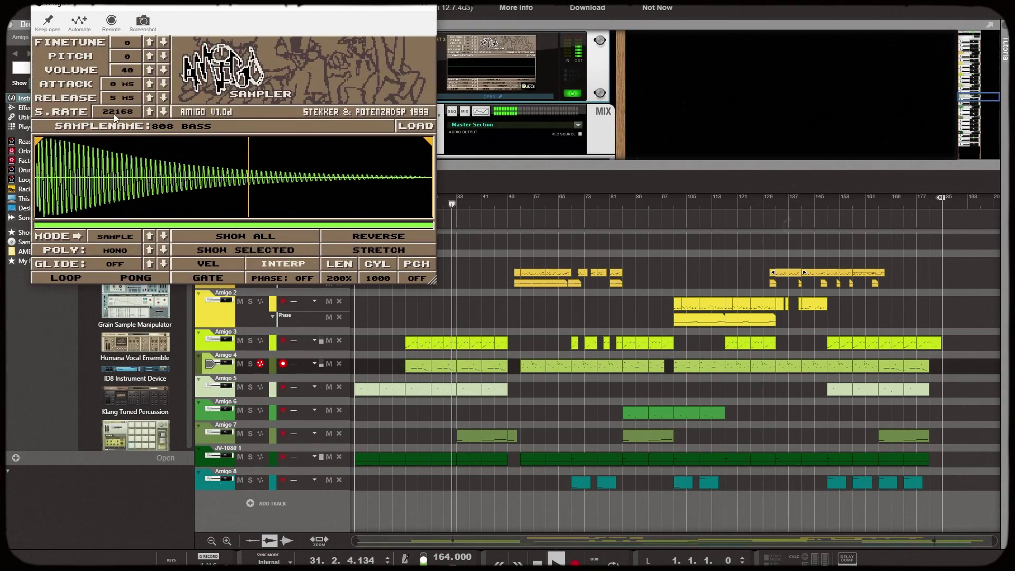
left_click(287, 79)
left_click(93, 85)
left_click_drag(93, 84, 109, 85)
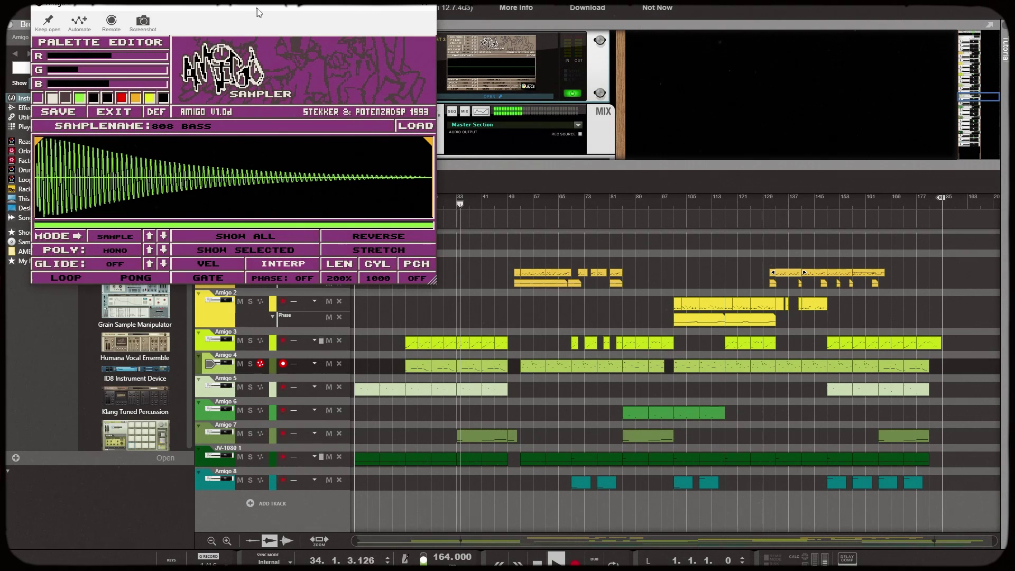
left_click_drag(253, 9, 285, 26)
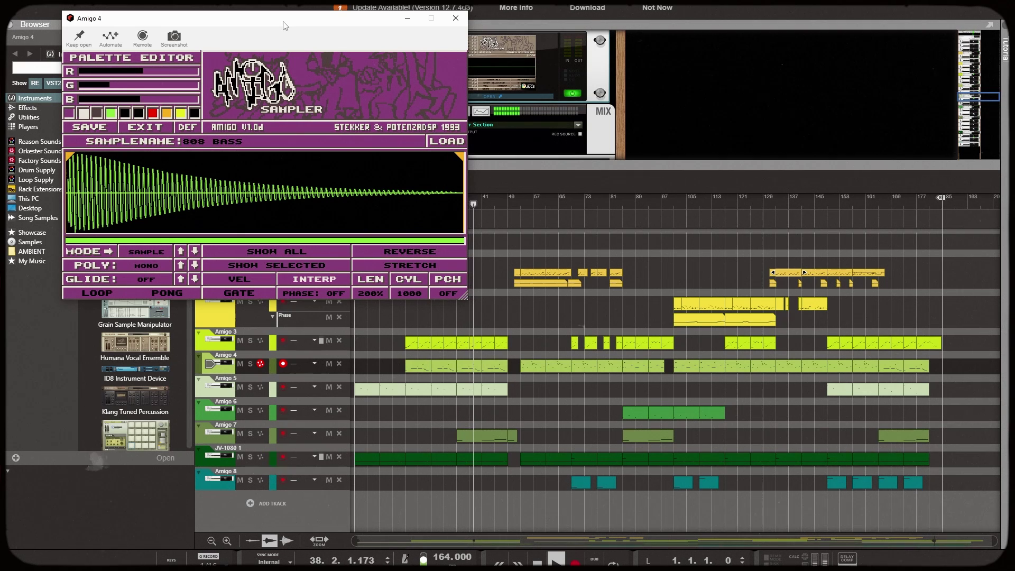
left_click(455, 20)
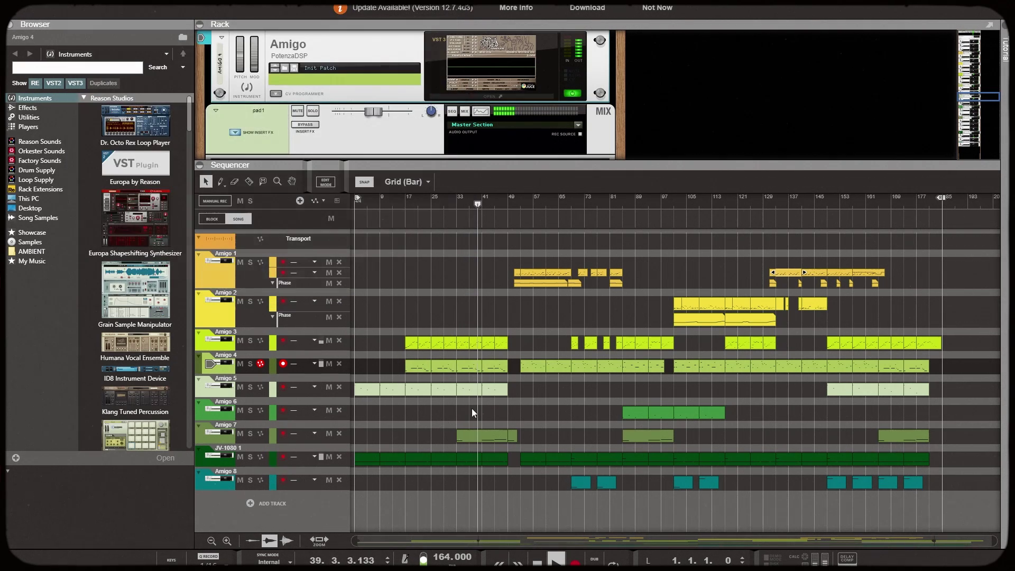
Step: View the sliced sample in the Amigo 7 sampler, look into its Palette Editor, and close the sampler
left_click(252, 442)
left_click(487, 96)
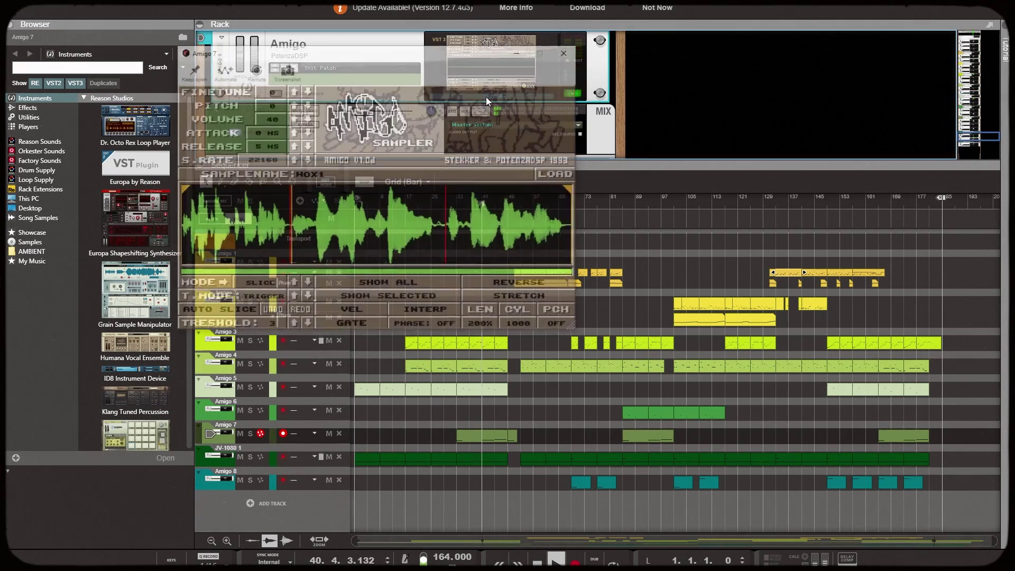
left_click(432, 118)
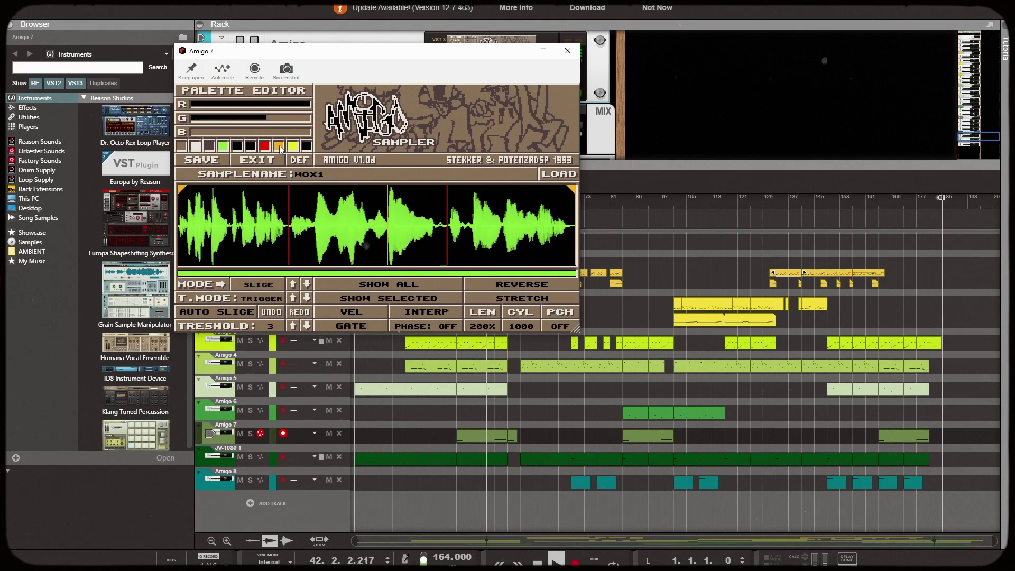
left_click(470, 131)
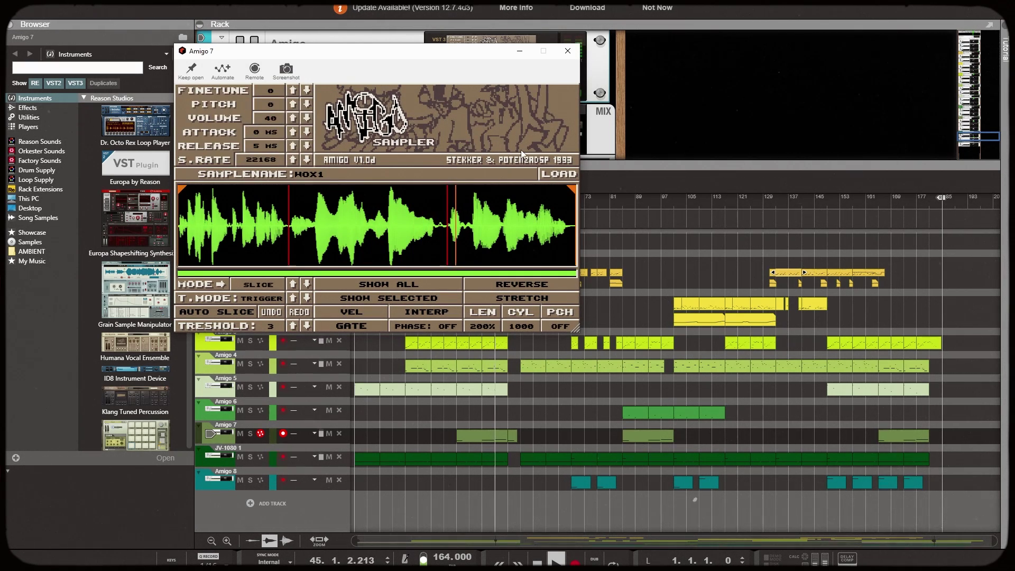
left_click(568, 51)
Step: Watch the Amen slices and the automated phase setting in an enlarged Amigo 1 sampler window, and close the sampler
left_click(237, 278)
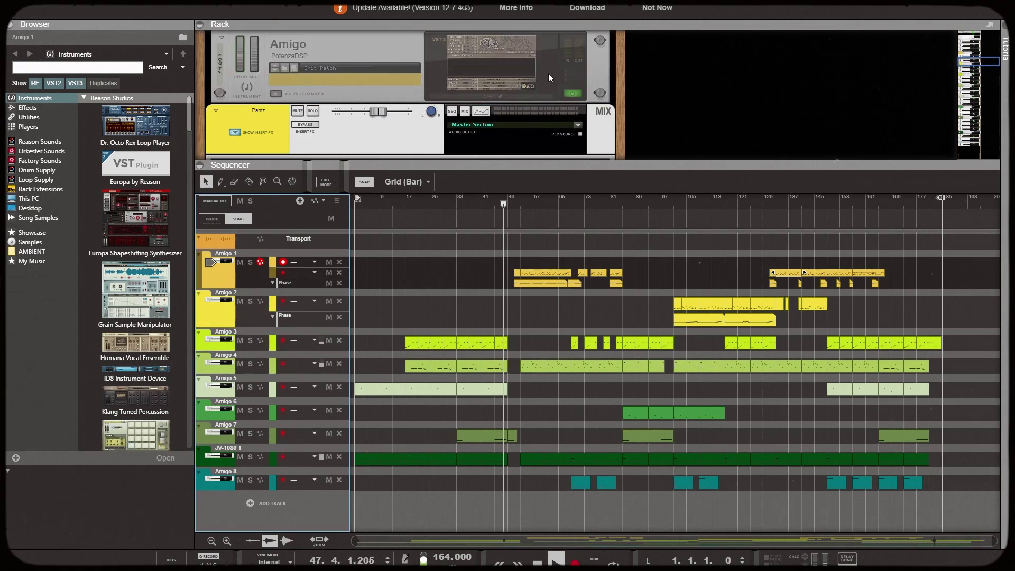
left_click(486, 96)
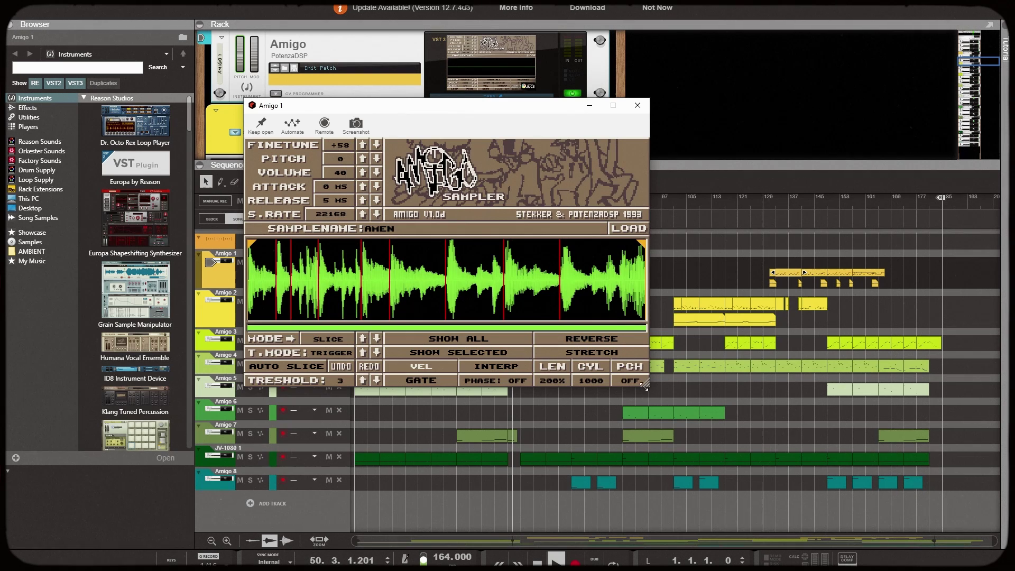
left_click_drag(645, 386, 718, 430)
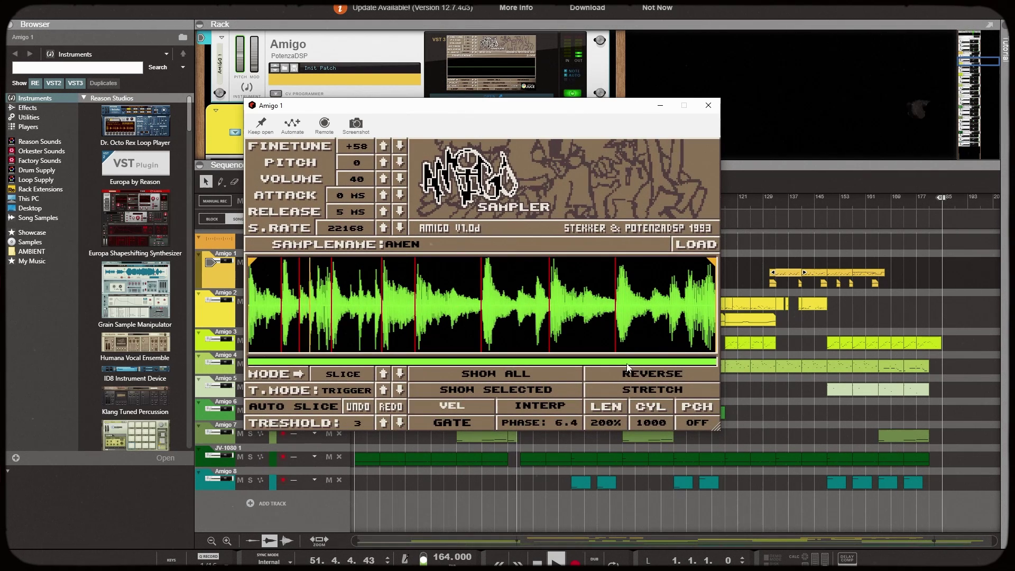
left_click(563, 426)
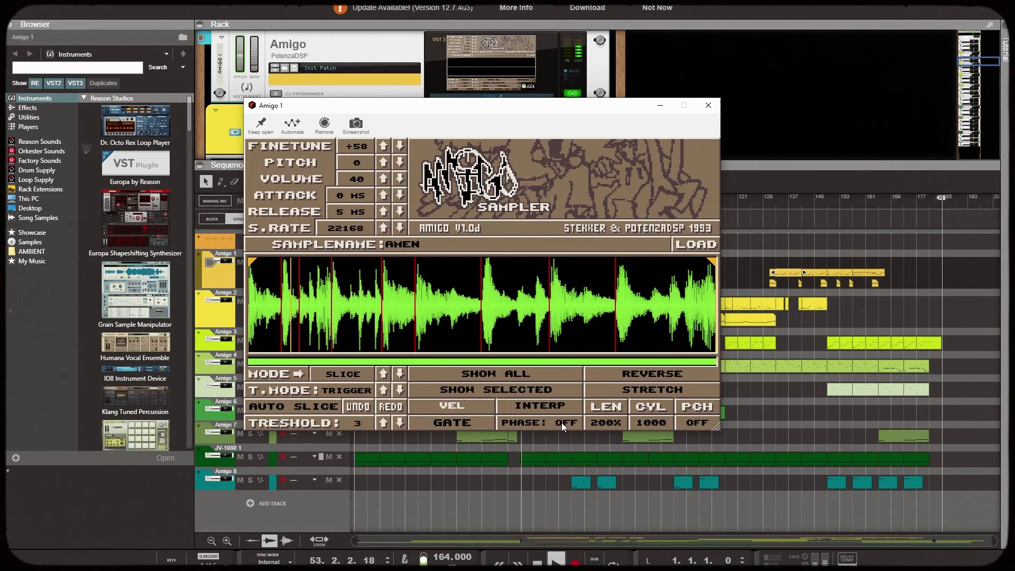
left_click_drag(468, 116, 440, 114)
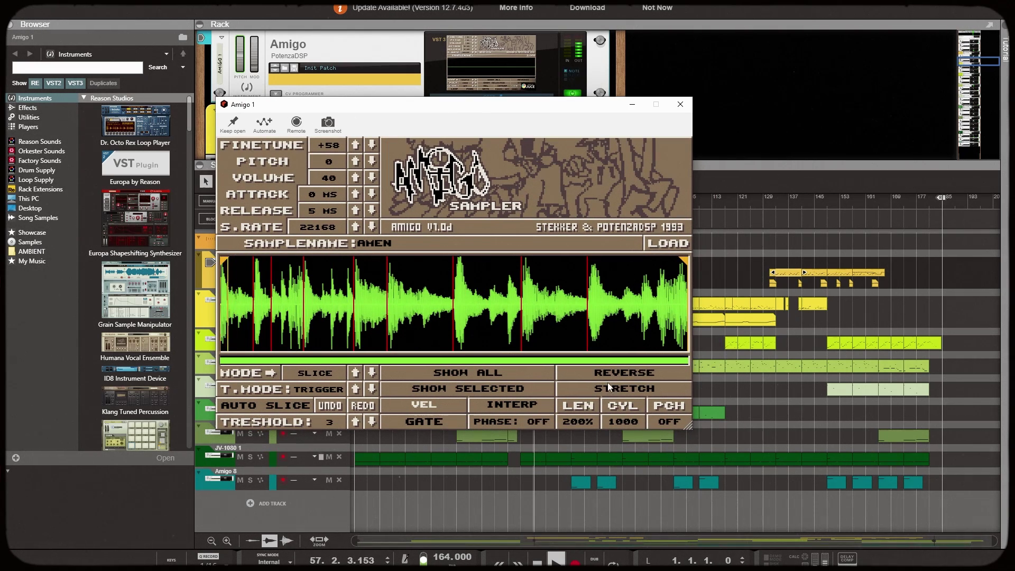
left_click(681, 105)
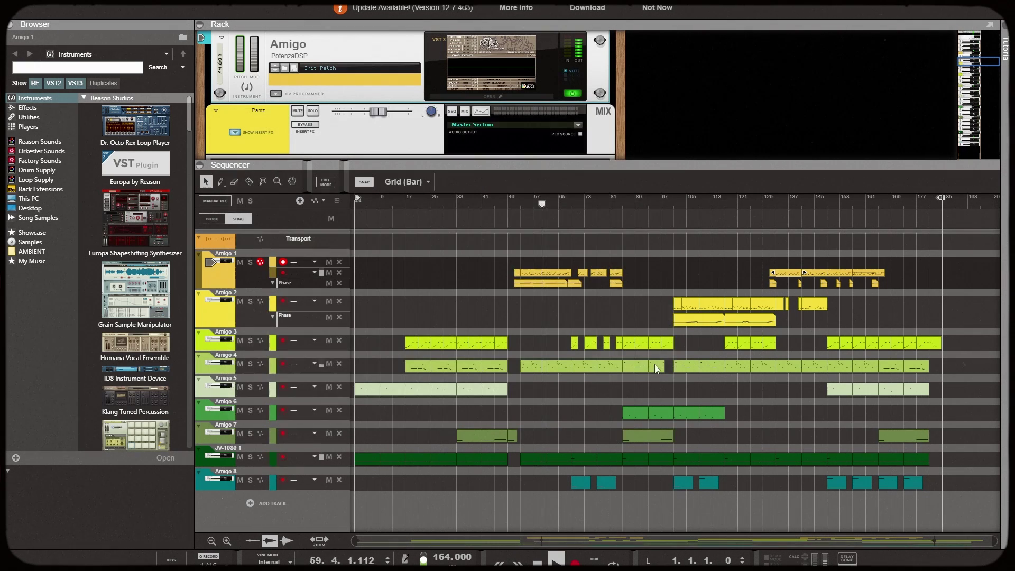
Step: Examine the notes and velocities of the Amigo 1 clip at bar 61 during playback, and return to the arrangement
double_click(552, 273)
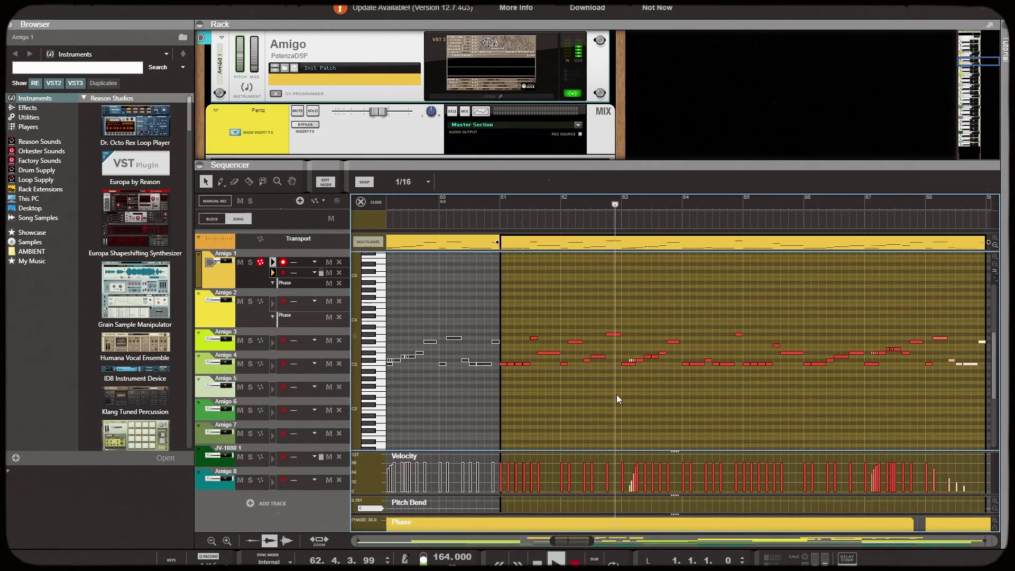
mouse_move(589, 542)
left_mouse_down()
mouse_move(608, 543)
mouse_move(584, 540)
left_mouse_up()
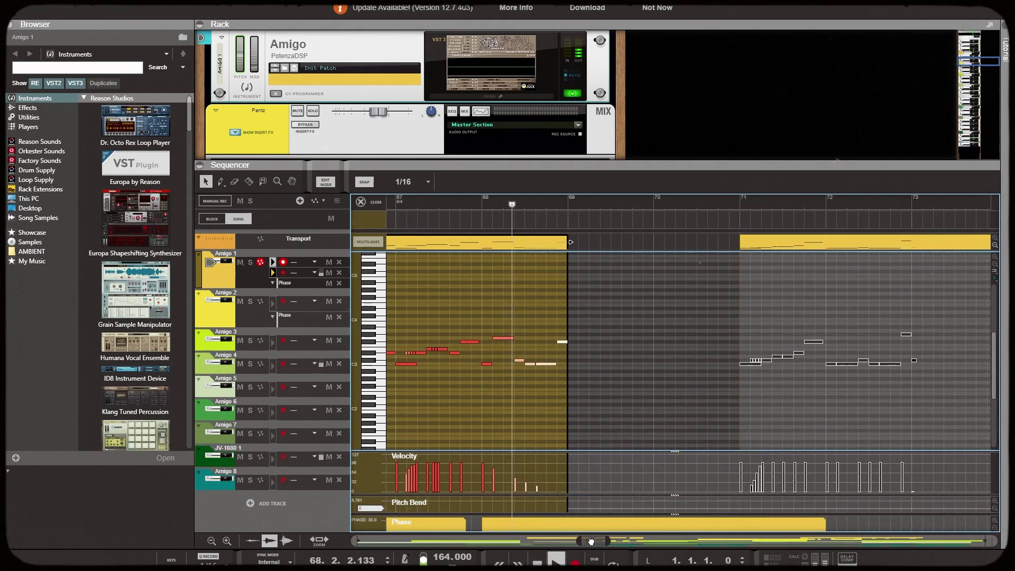
left_click(378, 204)
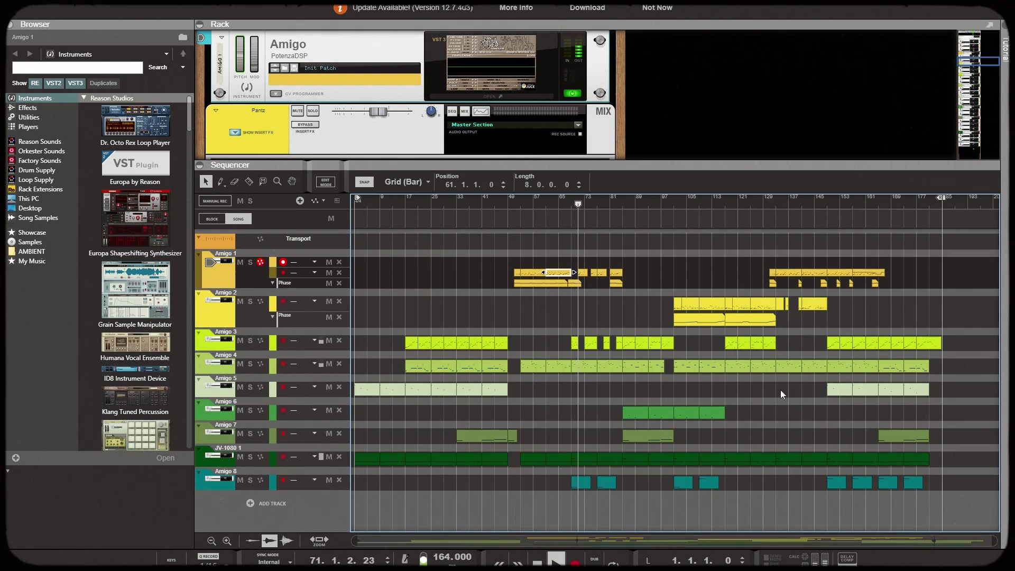
Step: Close the reopened Amigo 1 sampler, inspect the UADx Century Tube Channel Strip settings on that track, and close the effect
left_click(503, 95)
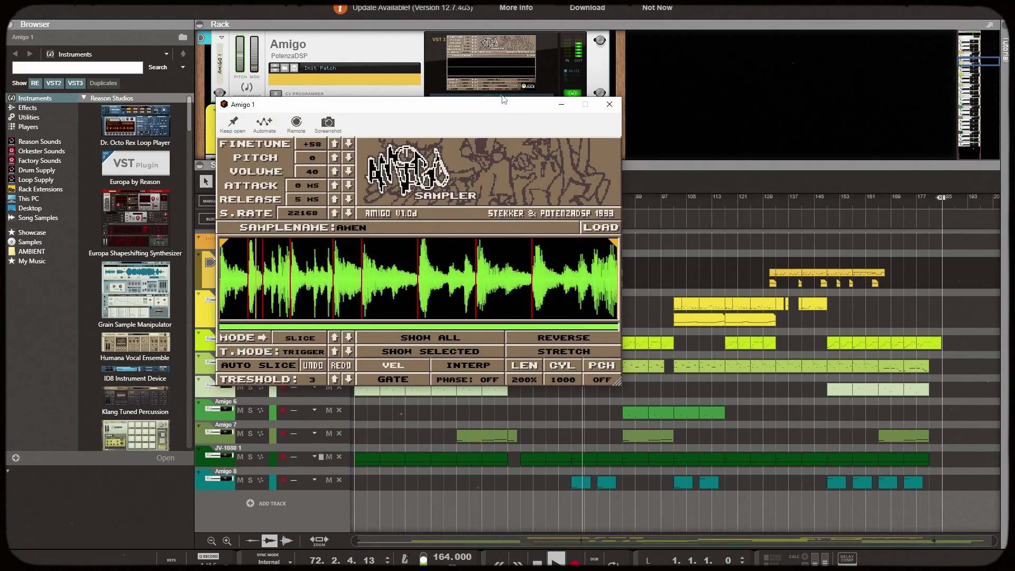
left_click(609, 105)
scroll(508, 106, "up", 3)
left_click(492, 104)
left_click(492, 102)
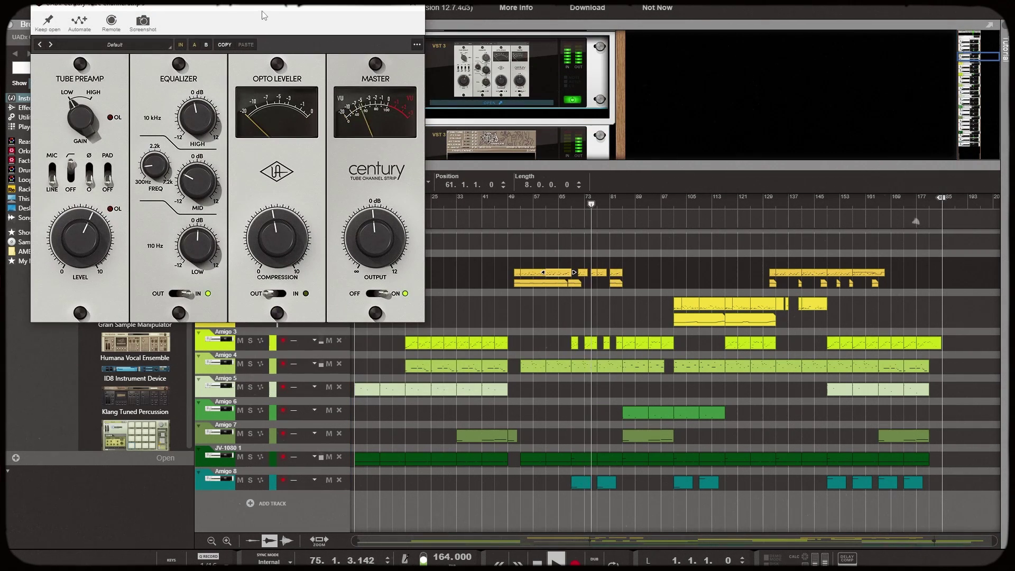
left_click_drag(224, 11, 302, 44)
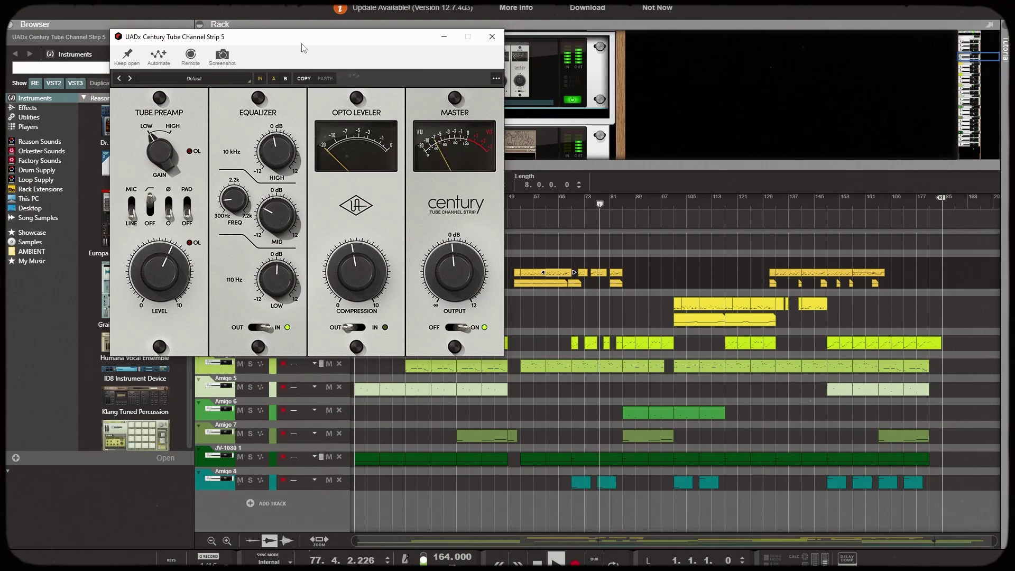
left_click(492, 37)
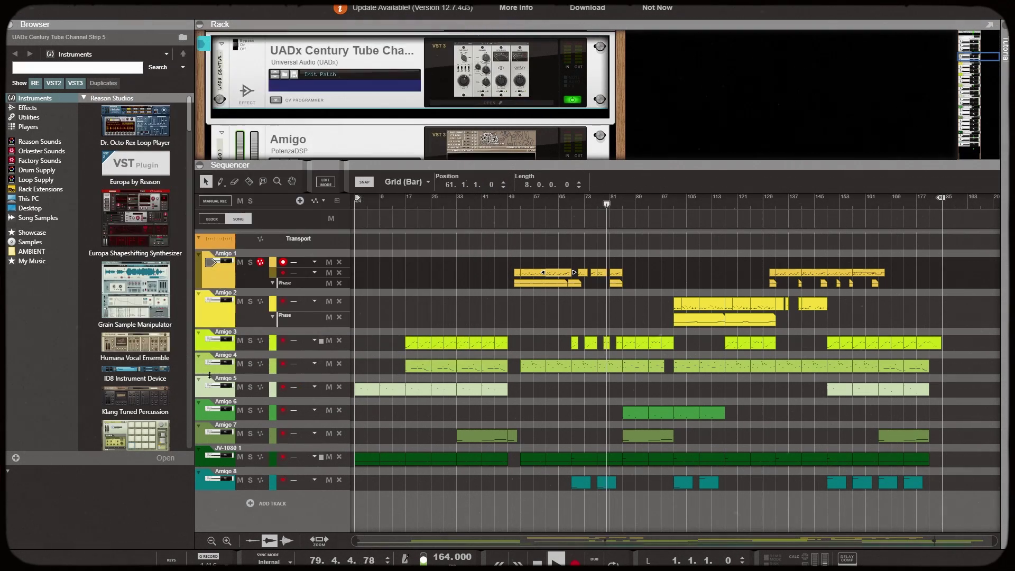
Step: Inspect the UADx Century Tube Channel Strip settings on the Amigo 3 track, and close the effect
left_click(220, 344)
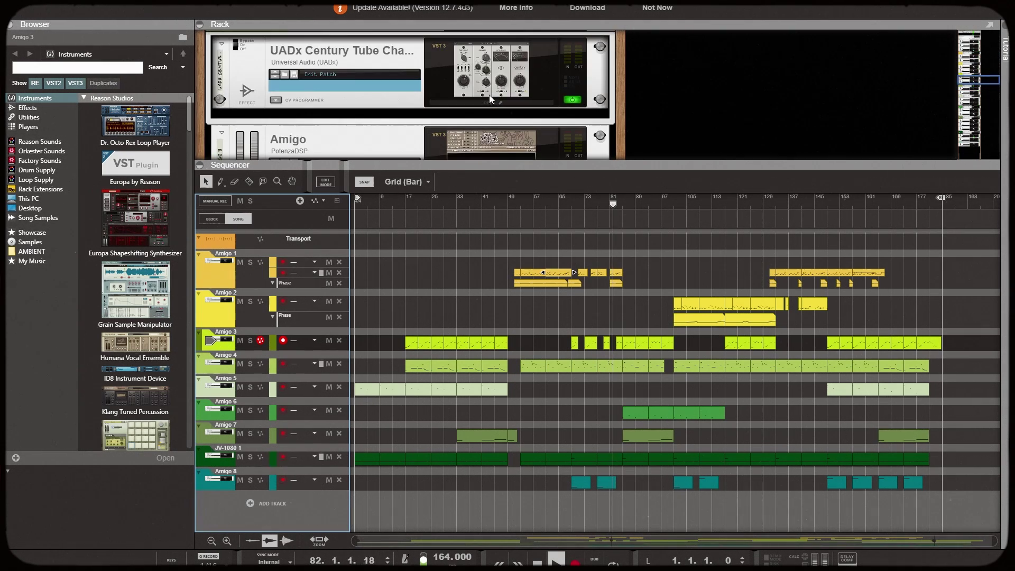
left_click(490, 100)
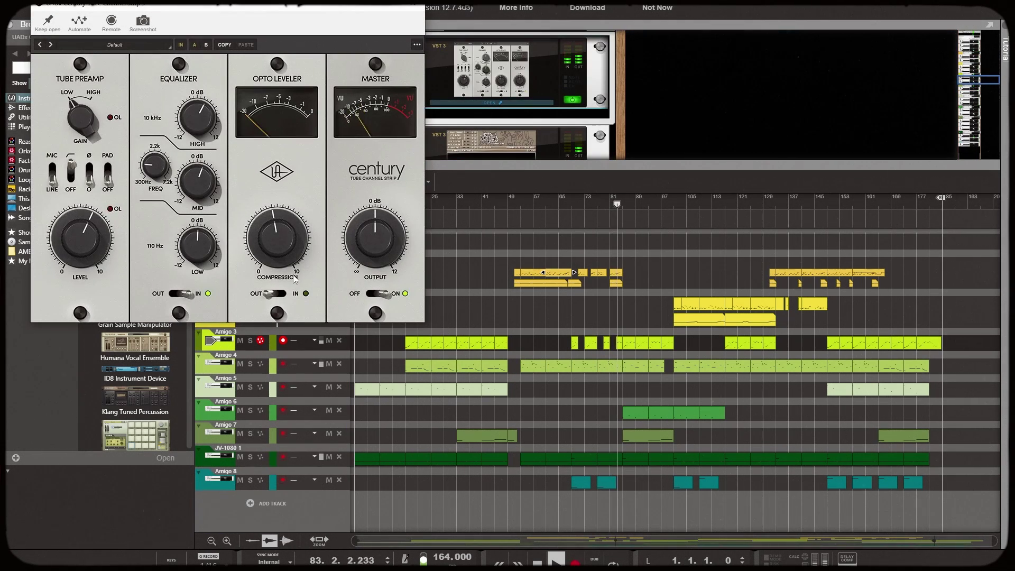
left_click_drag(216, 10, 270, 39)
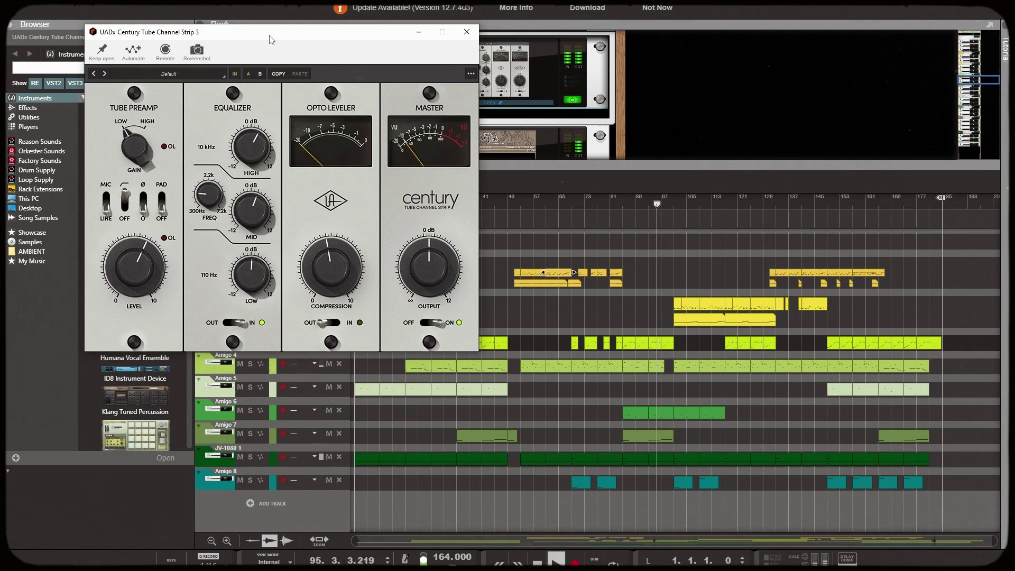
left_click(466, 32)
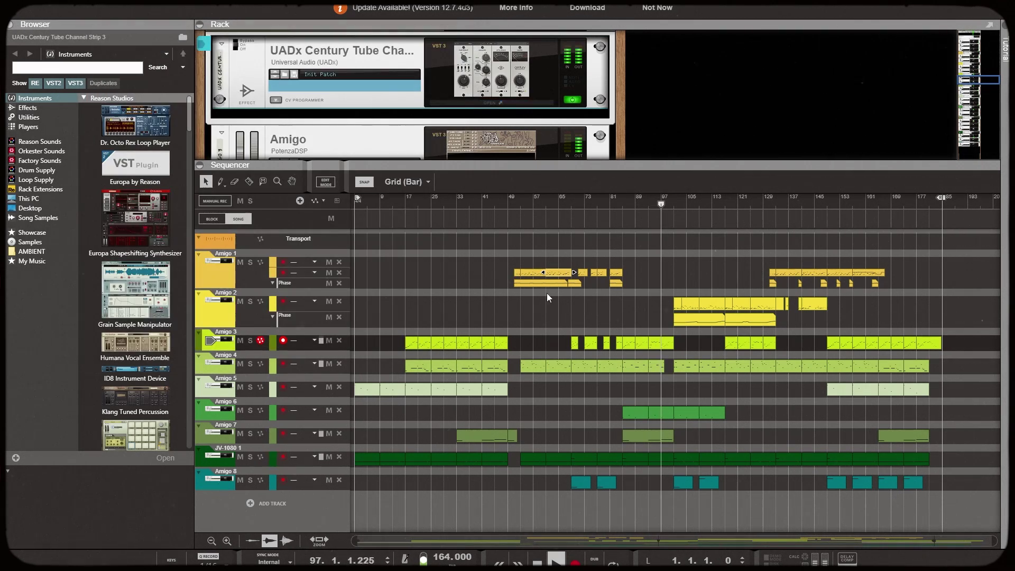
Step: Tint the Amigo 2 sampler's interface teal in its Palette Editor, and view the Pantz slices in an enlarged window before closing it
left_click(227, 316)
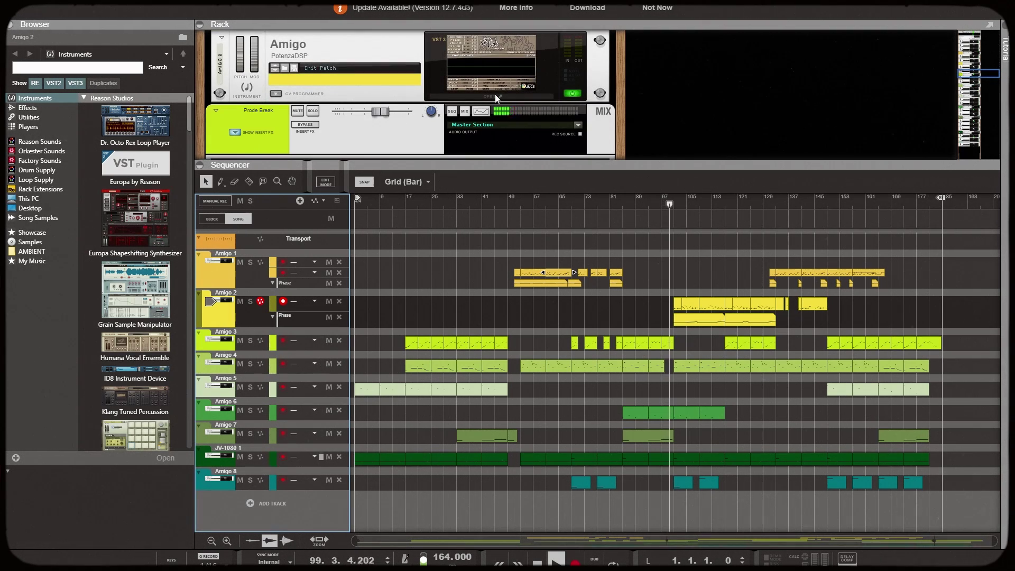
left_click(495, 96)
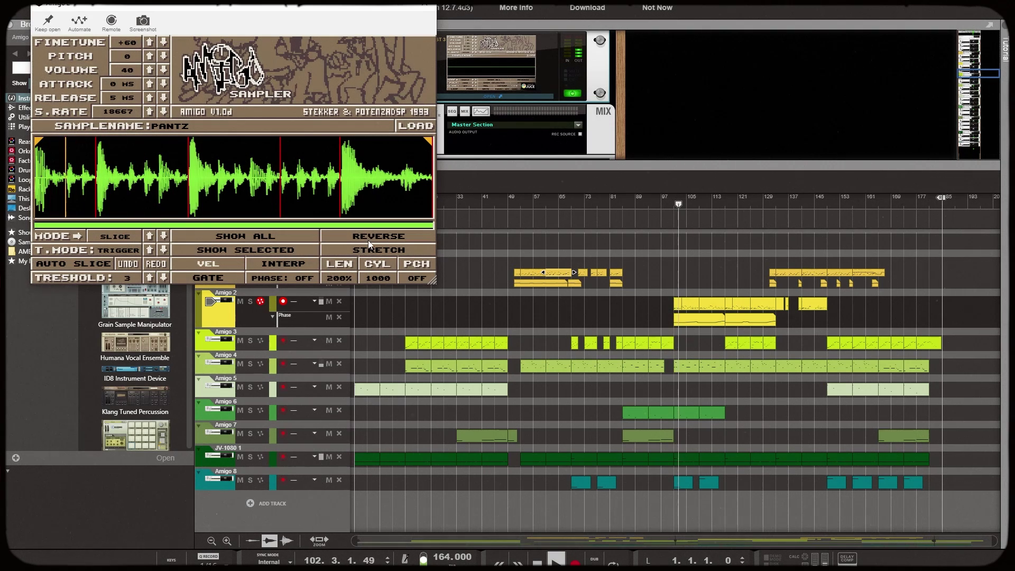
left_click(247, 80)
left_click_drag(91, 89, 87, 56)
left_click(271, 84)
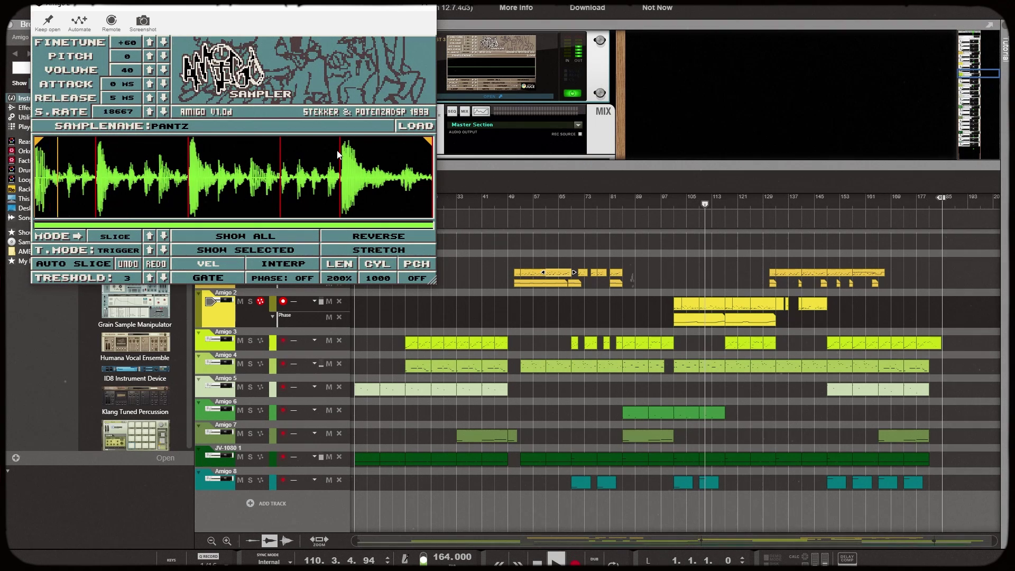
left_click_drag(433, 285, 621, 457)
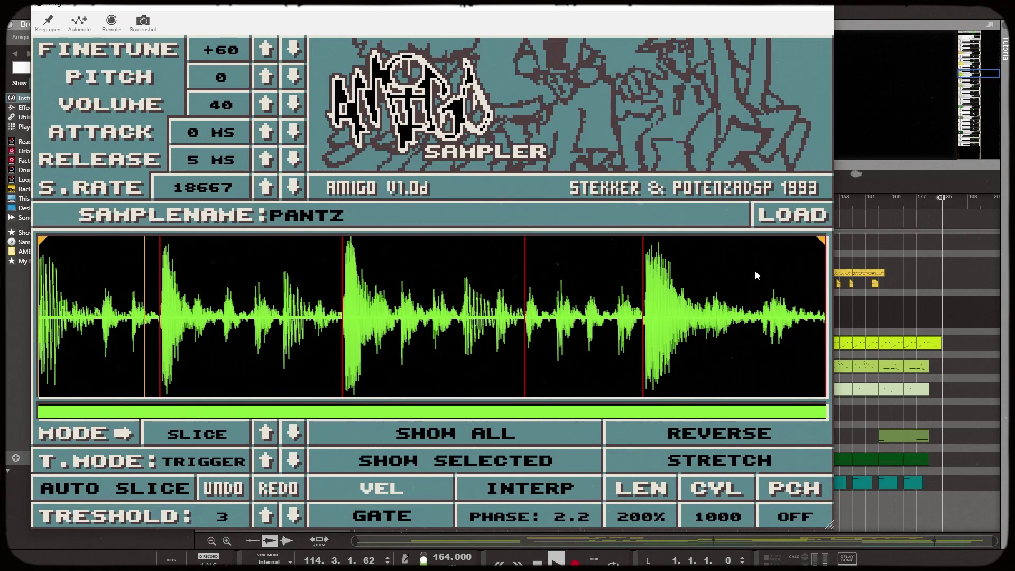
left_click(819, 8)
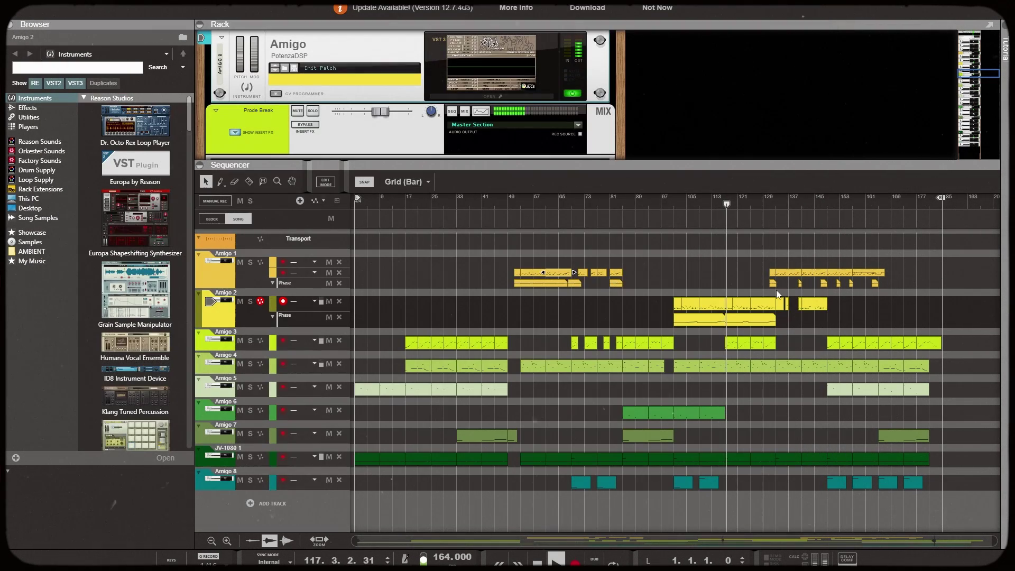
Step: Follow the notes and velocities of the Amigo 2 clips from bar 119 onward during playback, and return to the arrangement
left_click(216, 372)
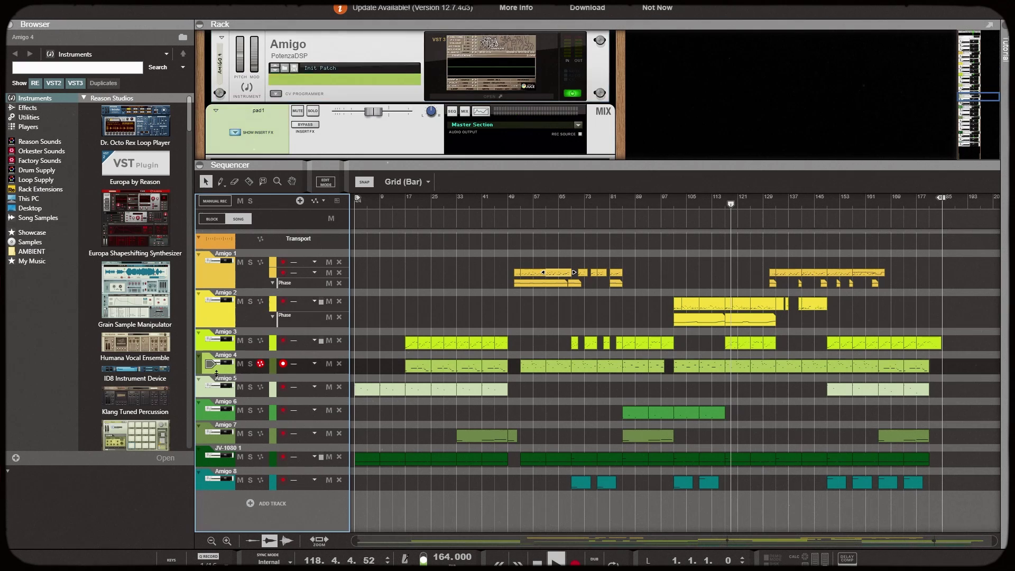
double_click(736, 304)
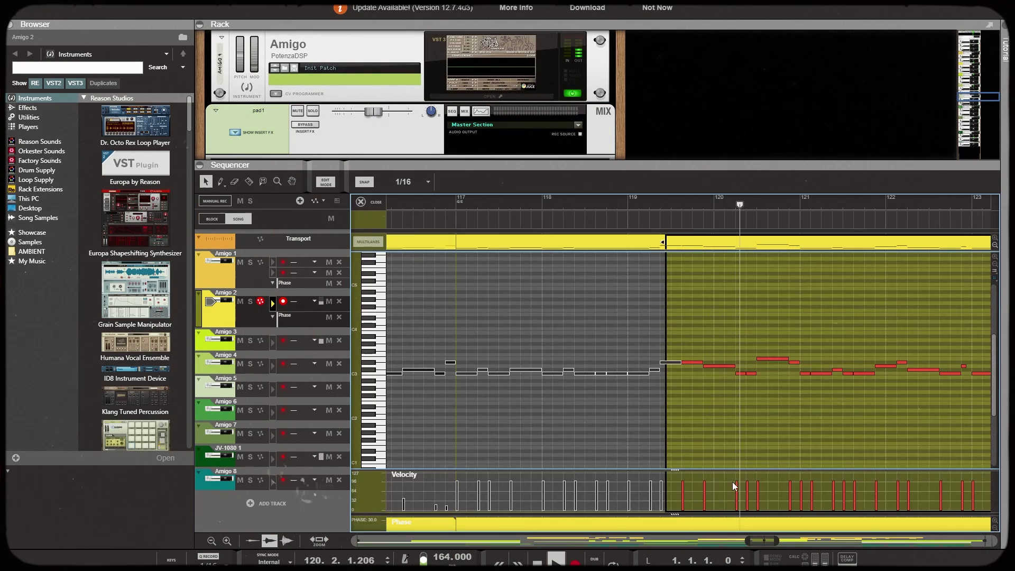
left_click_drag(762, 541, 781, 539)
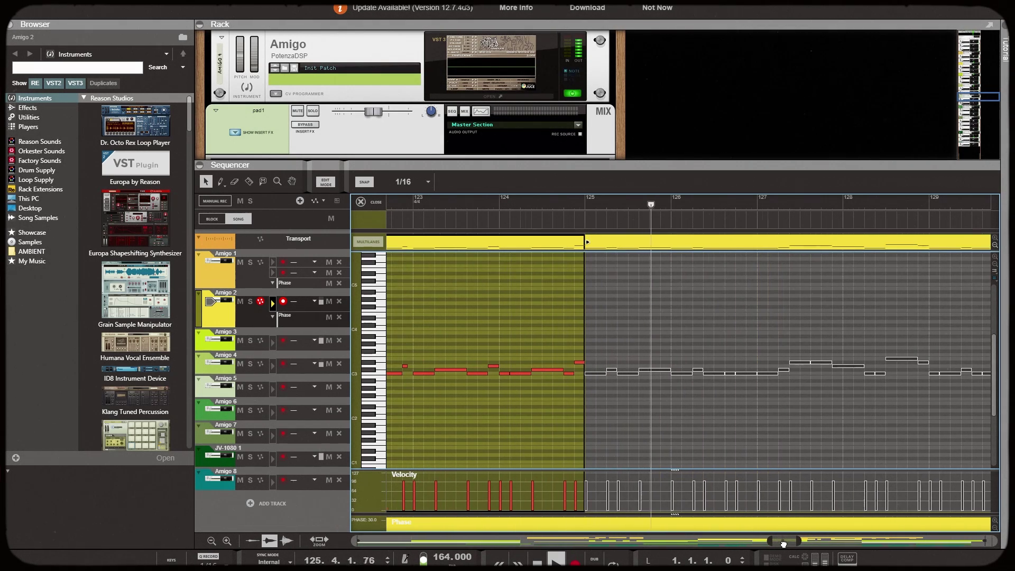
left_click_drag(783, 542, 786, 541)
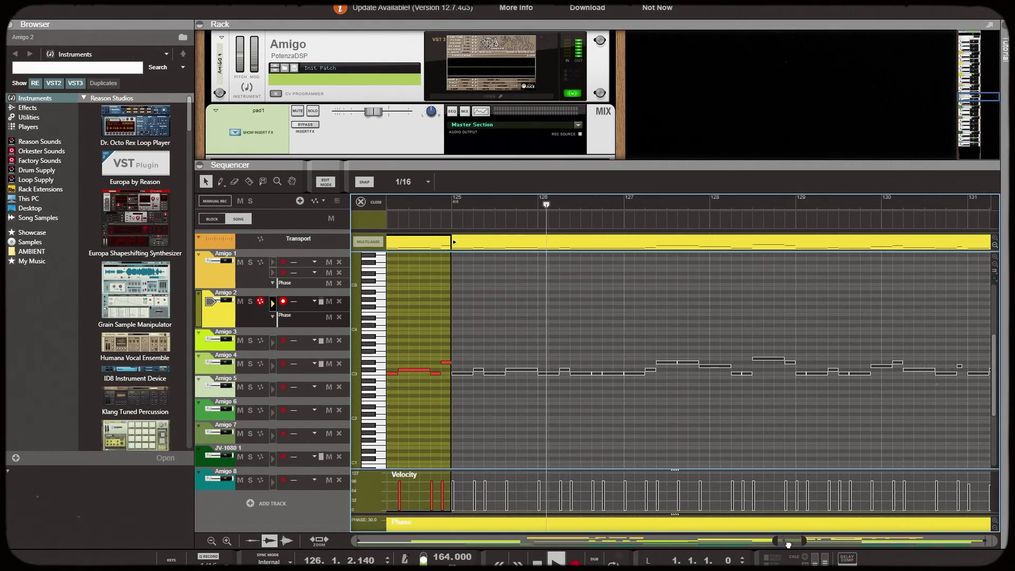
left_click(372, 202)
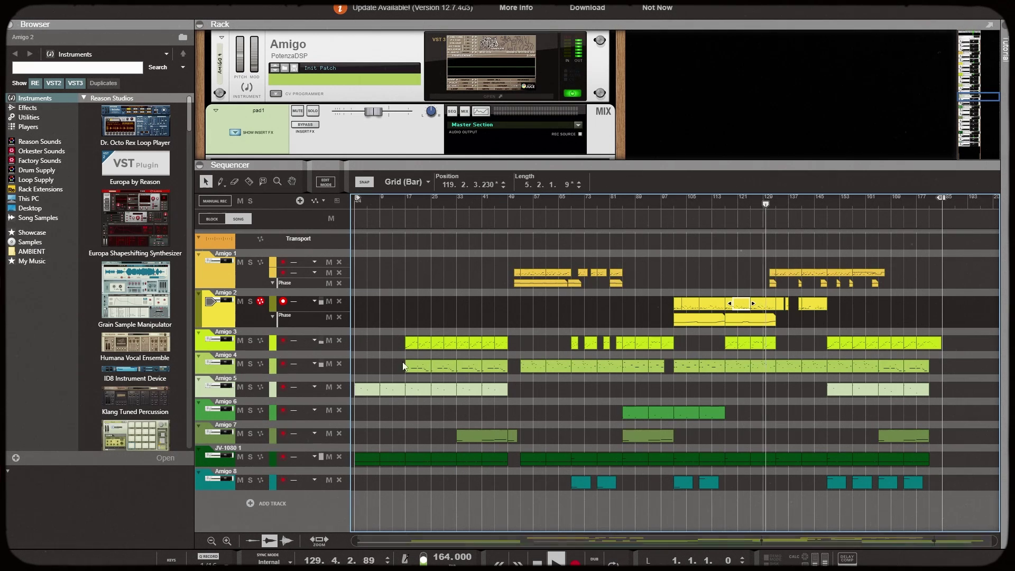
Step: Enlarge the Amigo 1 sampler window to watch the Amen slices during their second section, and close the sampler
left_click(209, 265)
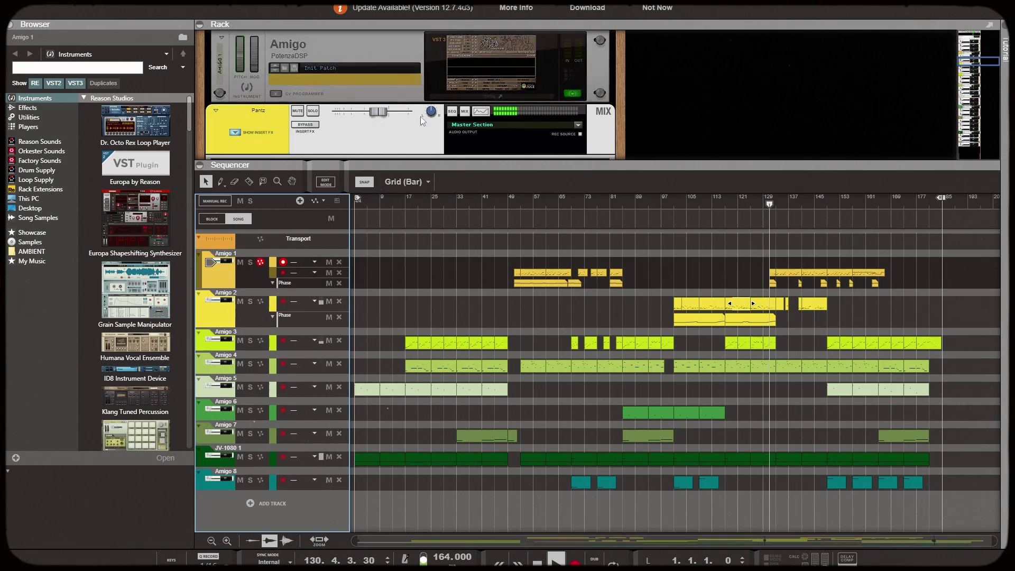
left_click(477, 93)
left_click_drag(609, 388, 660, 462)
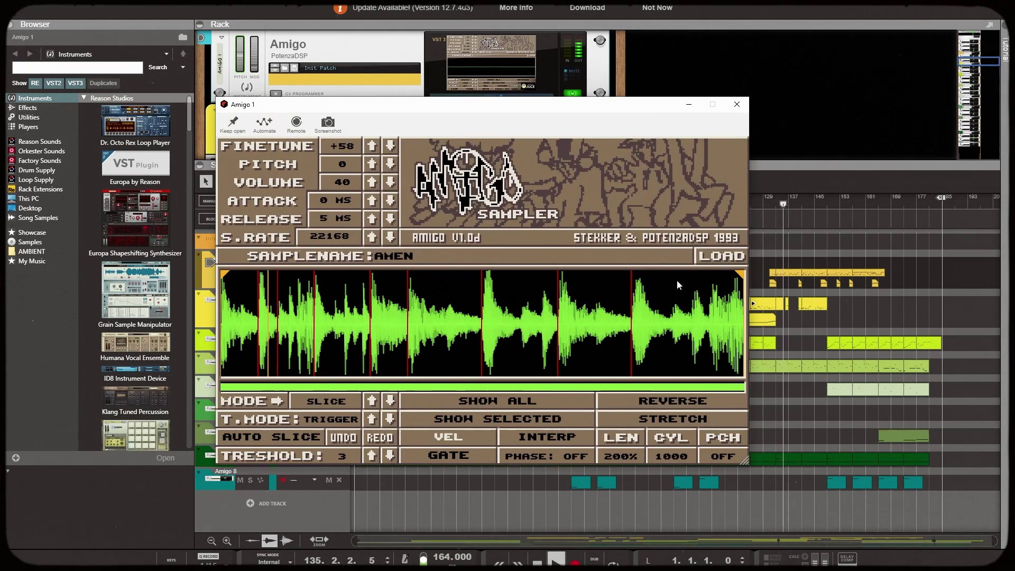
left_click(737, 104)
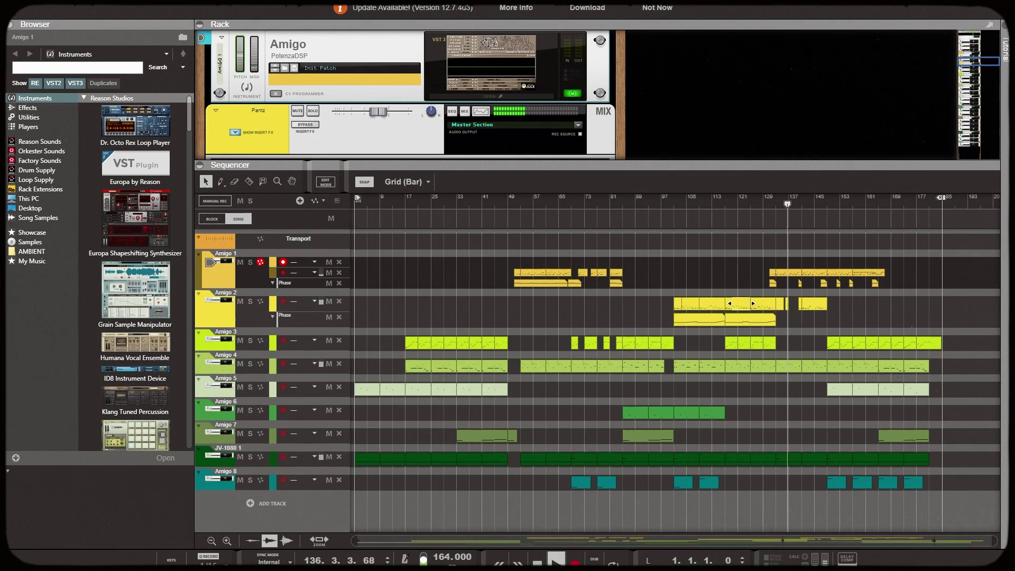
Step: Show the mixer and examine the channel strips and master section during playback
left_click(451, 541)
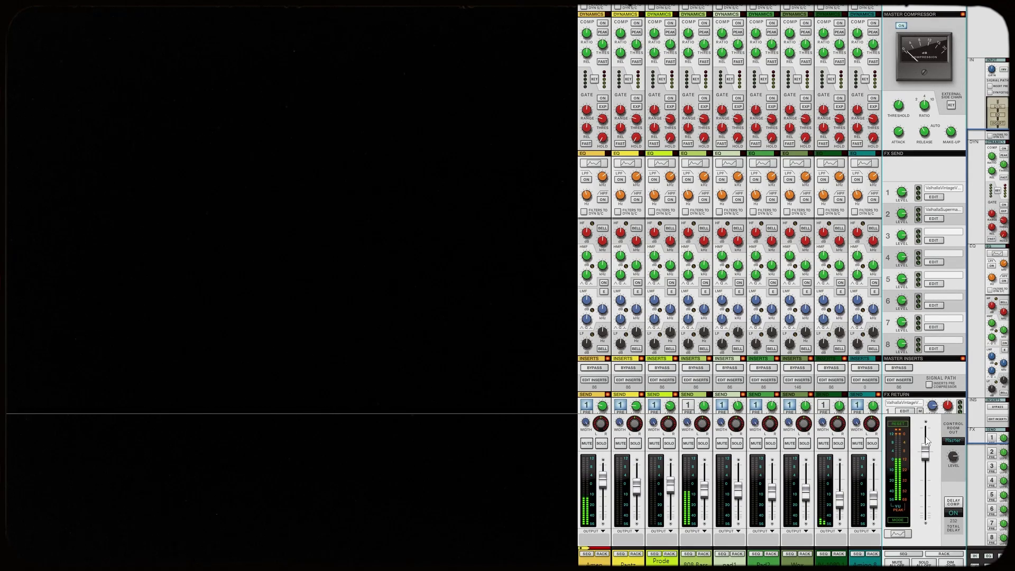
left_click(894, 431)
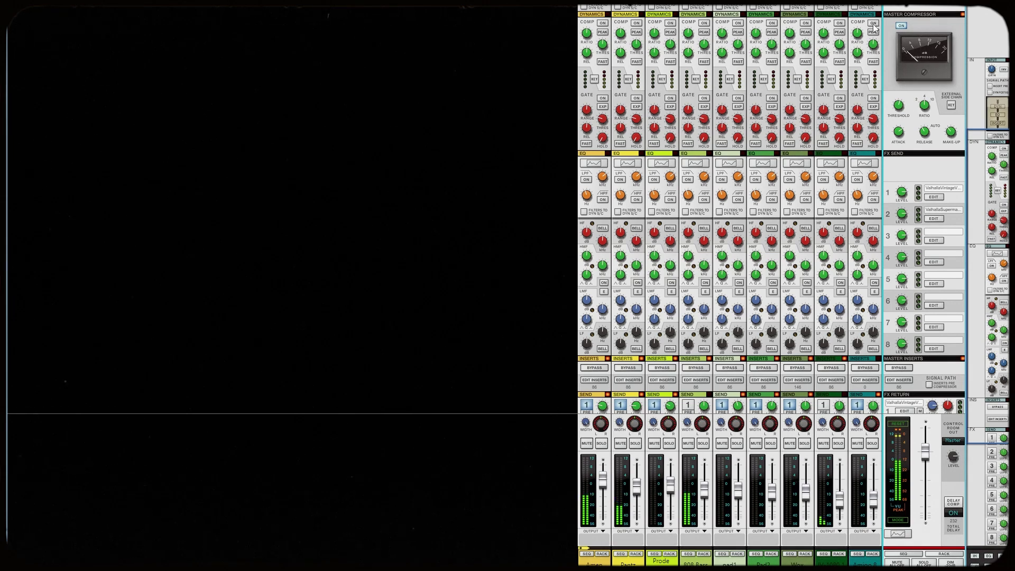
Step: Examine the mixer's EQ, insert and send sections, and return to the rack and sequencer view
scroll(906, 256, "down", 3)
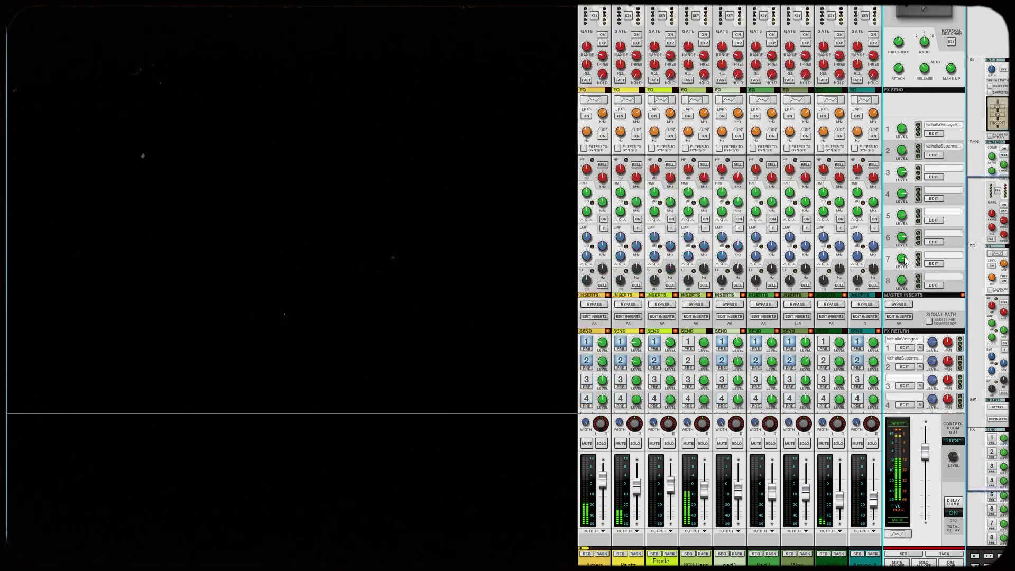
left_click(899, 317)
left_click_drag(667, 162, 668, 242)
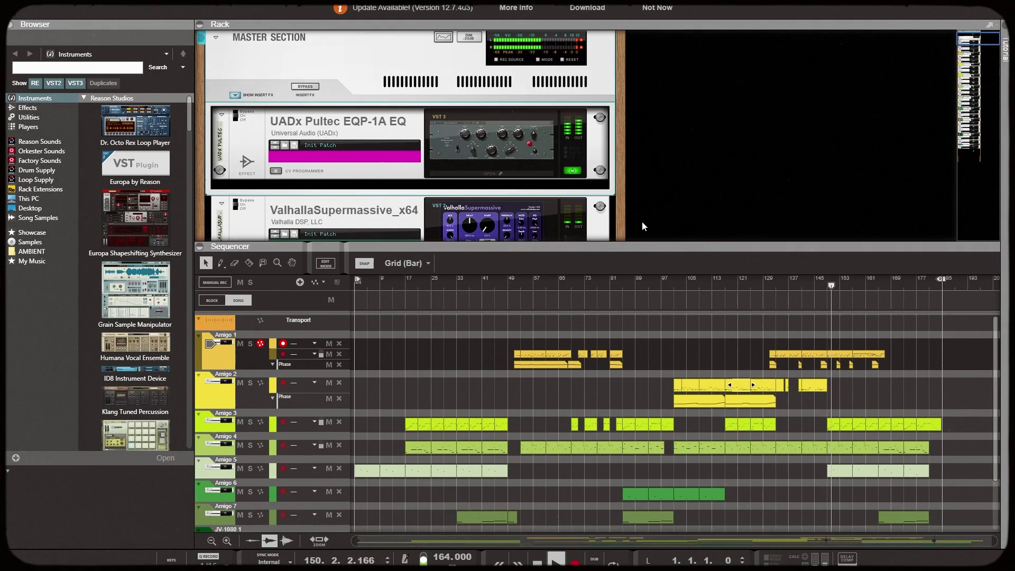
Step: Examine the rack devices during playback, from the master section effects through each channel's inserts and instruments to the final Amigo sampler
scroll(609, 202, "down", 2)
scroll(624, 191, "down", 1)
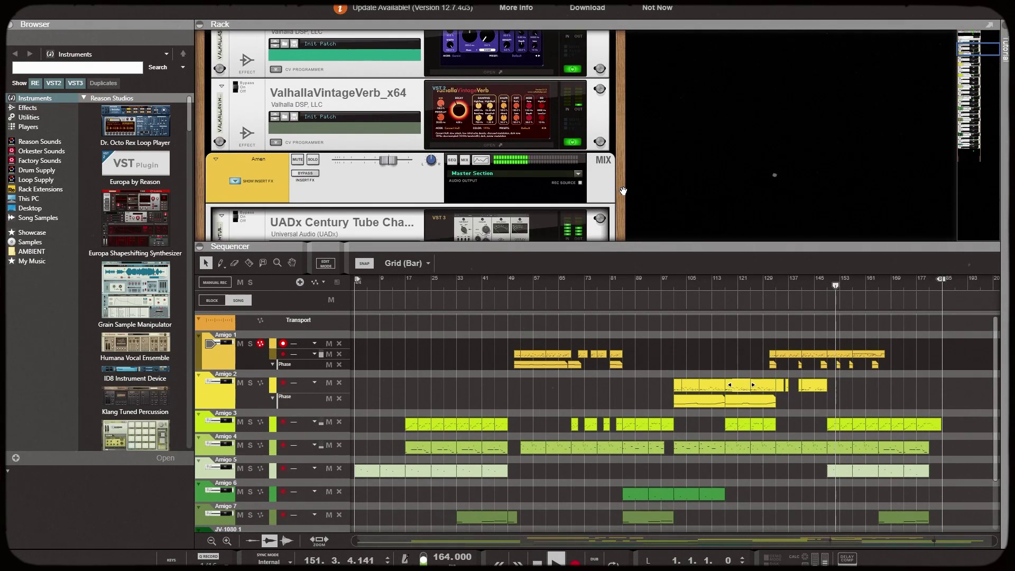
scroll(623, 191, "down", 2)
scroll(522, 195, "down", 3)
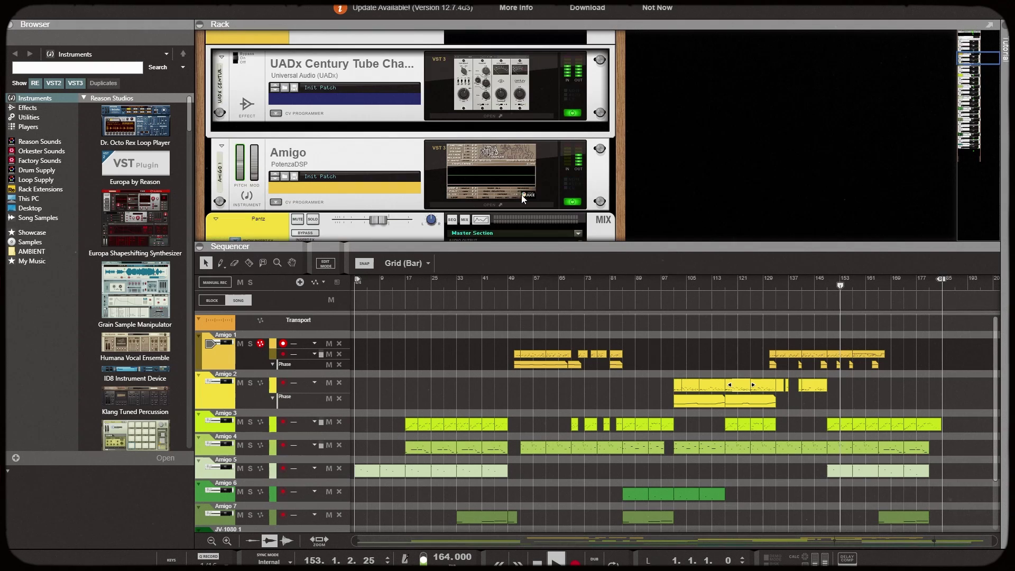
scroll(532, 192, "down", 5)
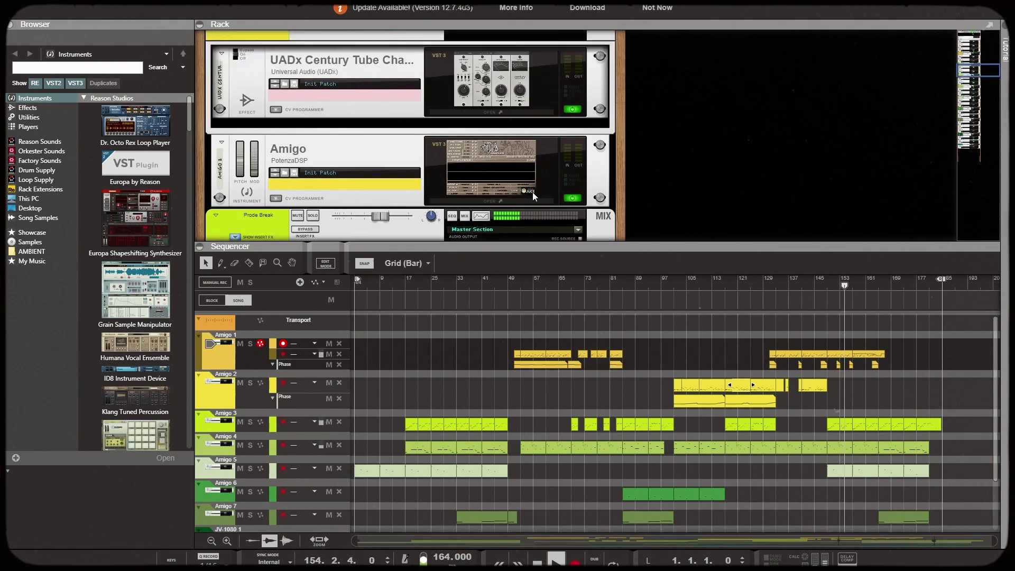
scroll(577, 177, "down", 6)
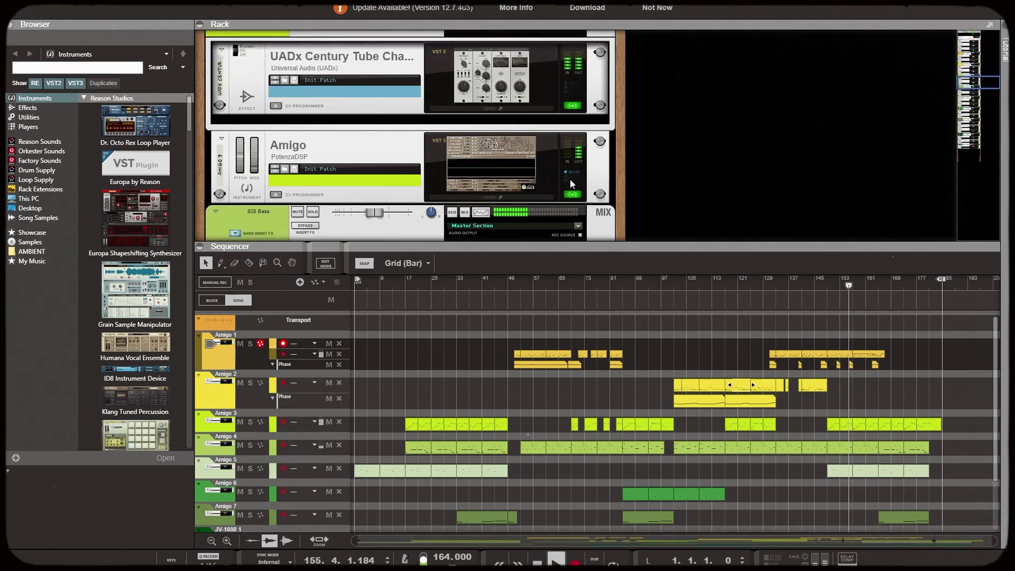
scroll(569, 184, "down", 5)
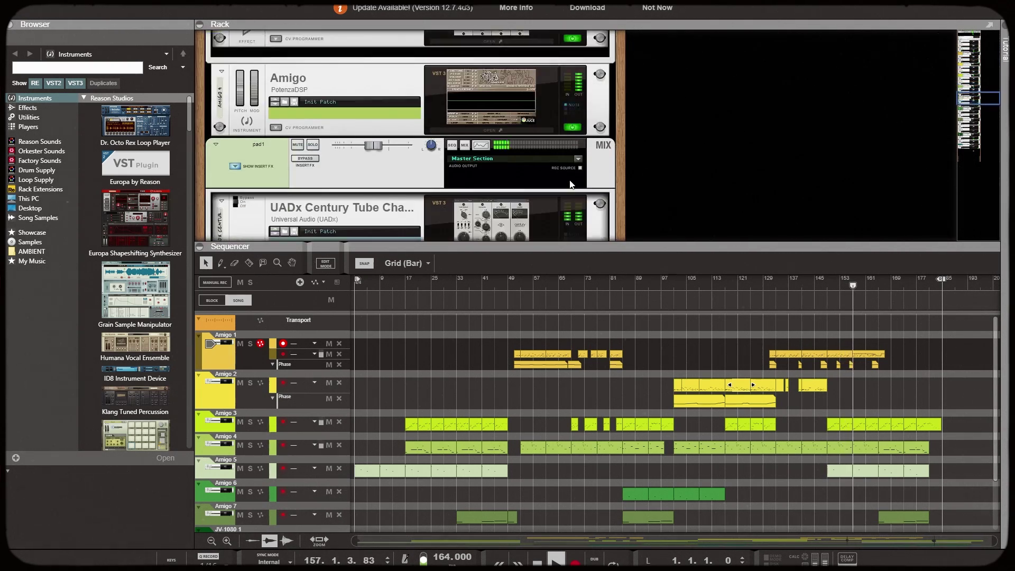
scroll(568, 188, "down", 6)
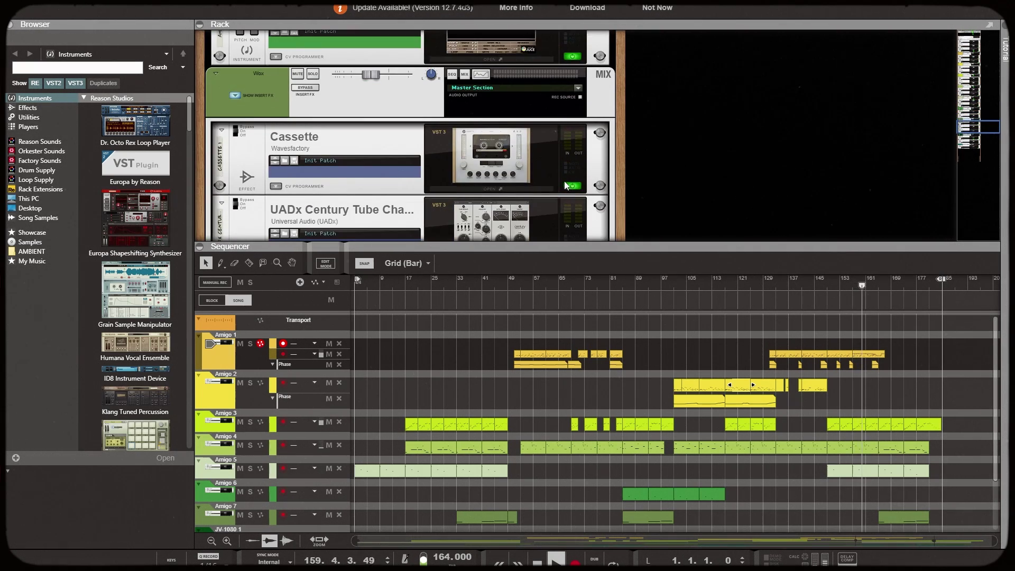
scroll(567, 186, "down", 4)
scroll(563, 186, "down", 5)
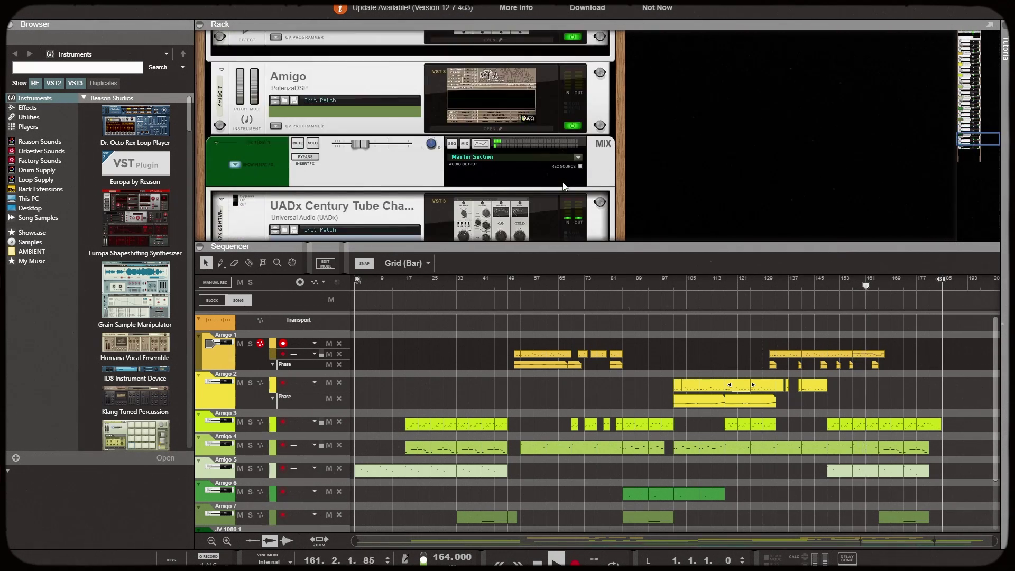
scroll(562, 183, "down", 1)
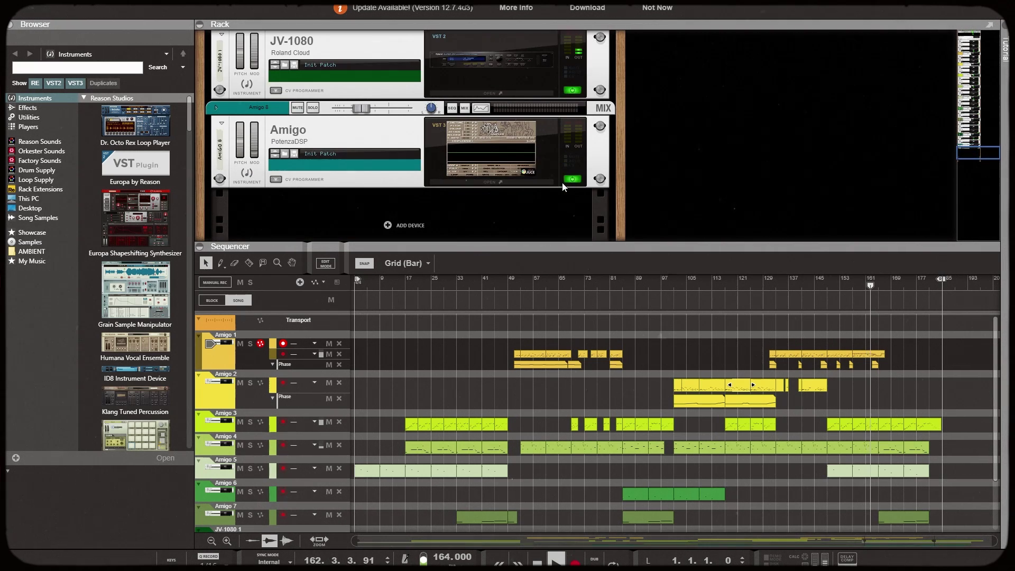
Step: Follow the Amigo 3 notes and velocities from bar 165 onward in an enlarged sequencer area, and return to the full arrangement
left_click_drag(611, 246, 610, 206)
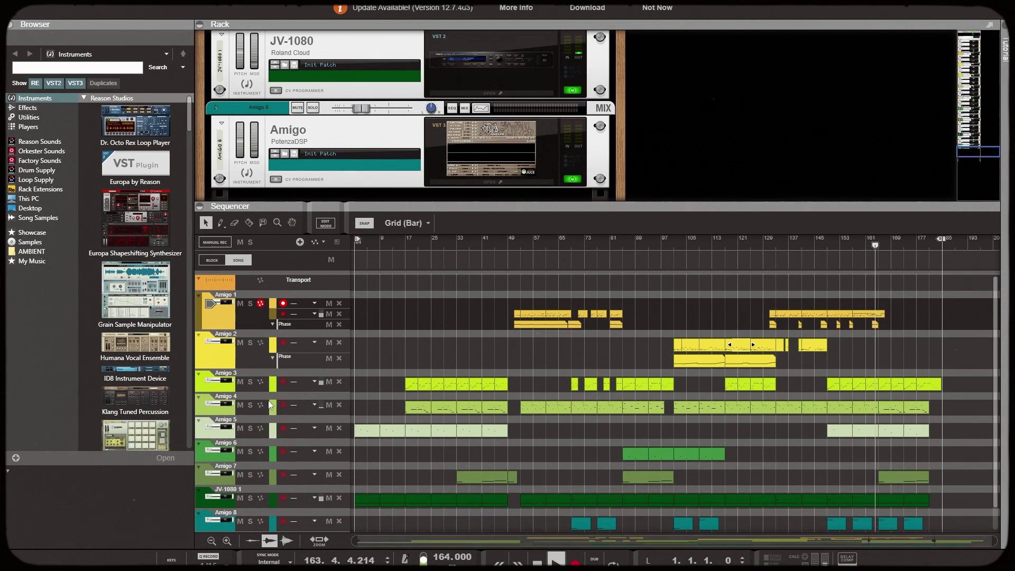
double_click(883, 389)
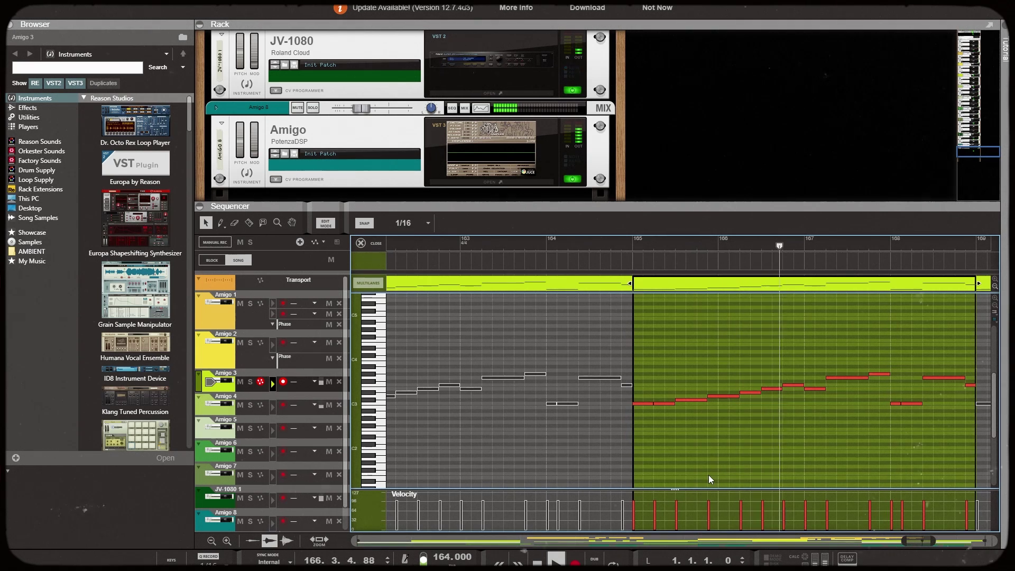
left_click_drag(914, 541, 926, 542)
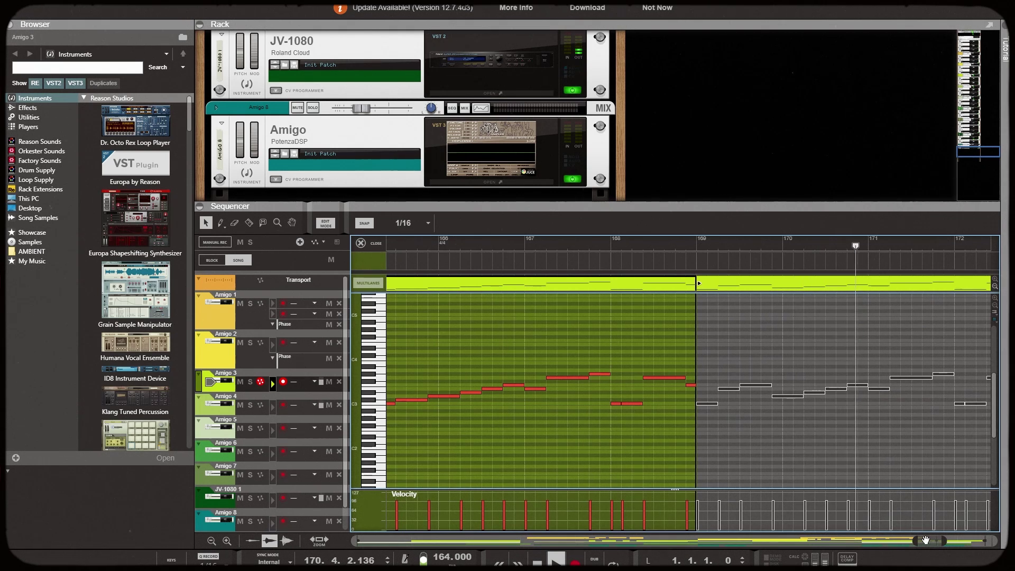
left_click_drag(926, 540, 941, 542)
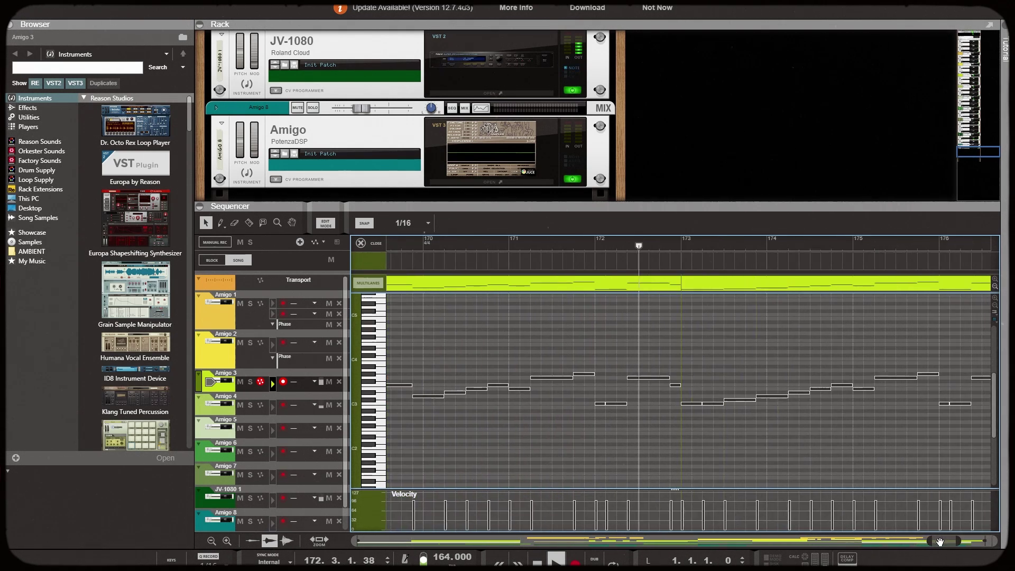
left_click(372, 244)
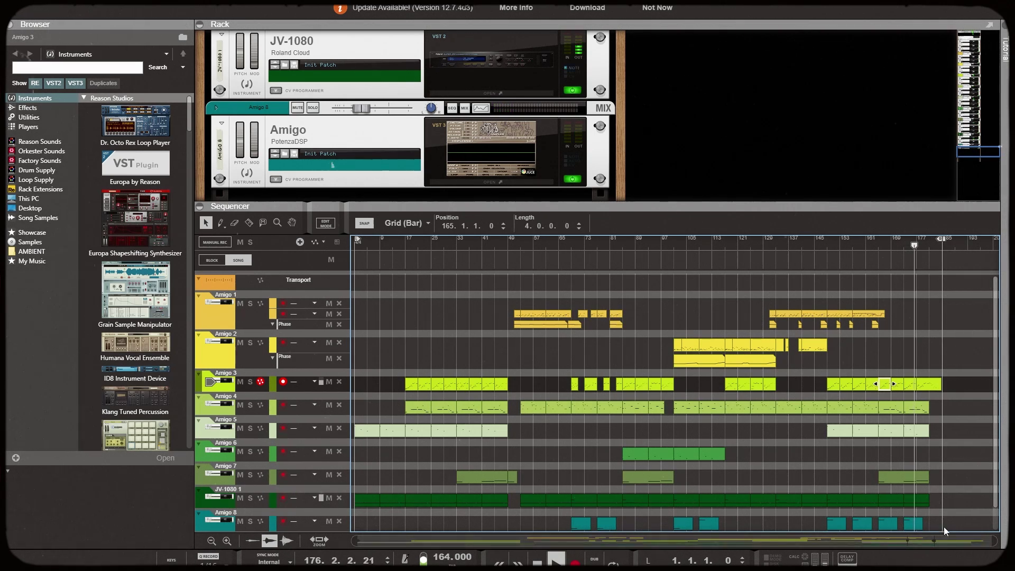
scroll(959, 461, "down", 1)
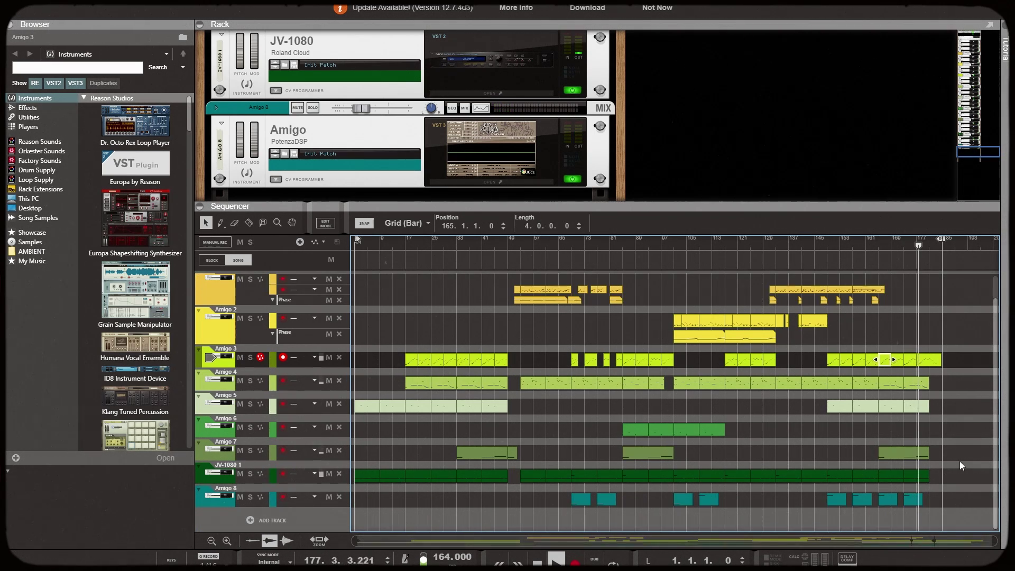